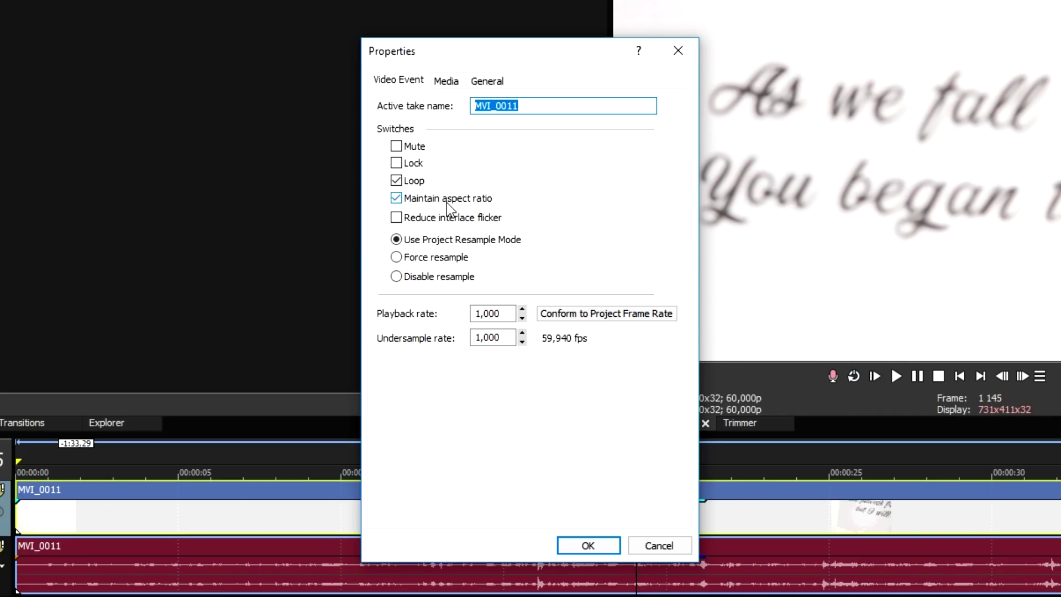
Turn off the aspect ratio lock and disable resampling for the MVI_0011 video event.
left_click(447, 202)
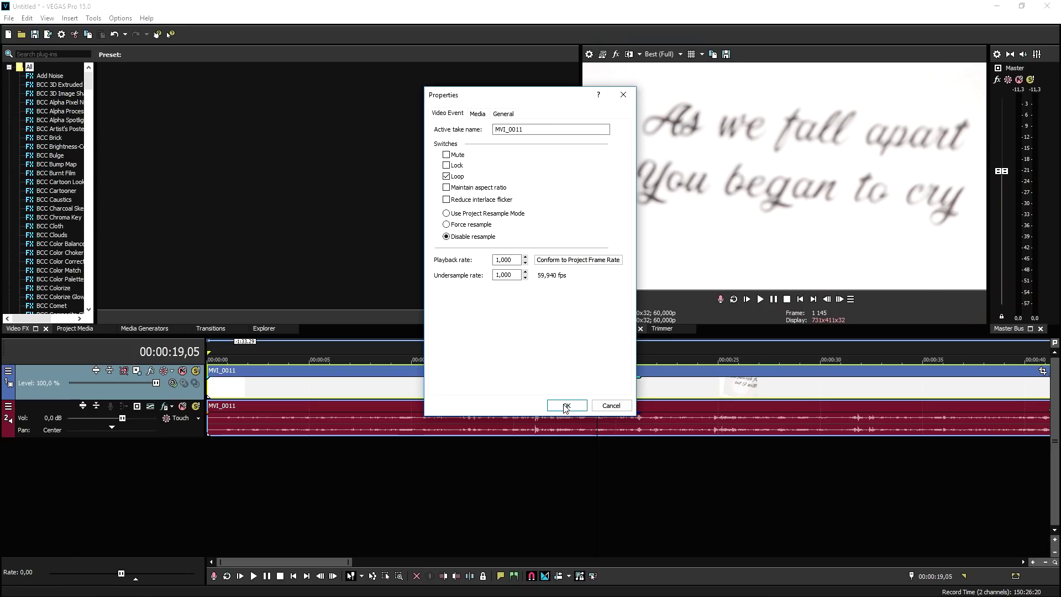
left_click(566, 406)
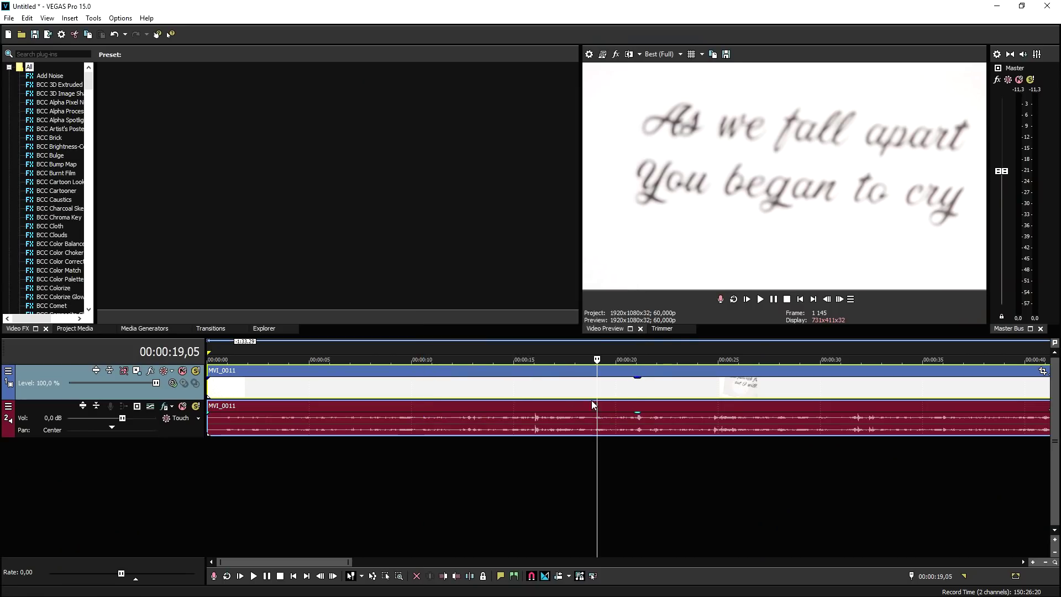
Apply the default Brightness and Contrast preset to the MVI_0011 clip and set its contrast to about 0,238.
scroll(497, 390, "down", 3)
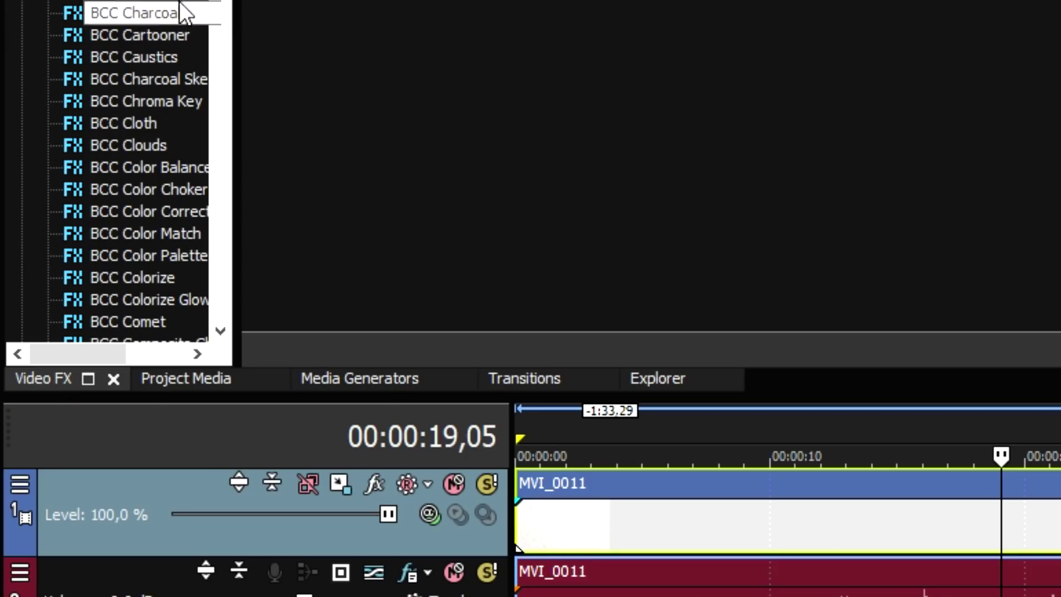
scroll(66, 182, "down", 15)
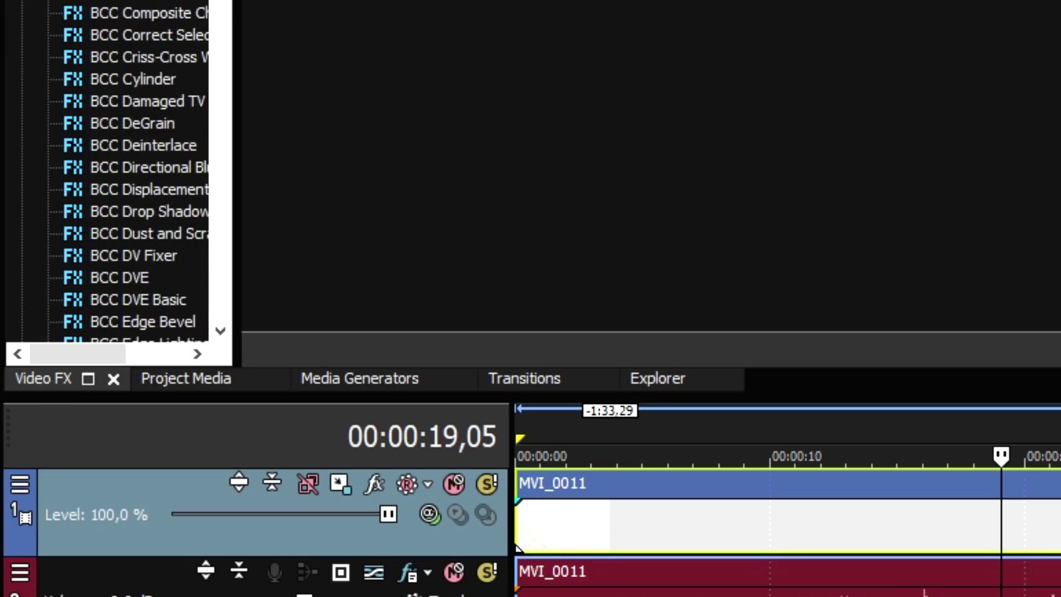
scroll(121, 393, "down", 15)
left_click(120, 393)
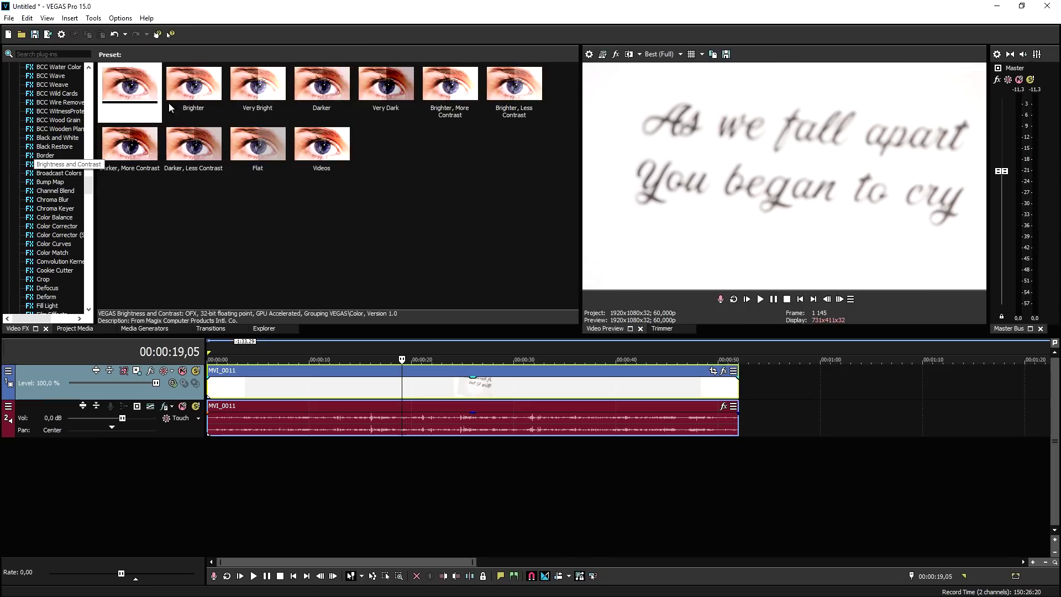
left_click(136, 83)
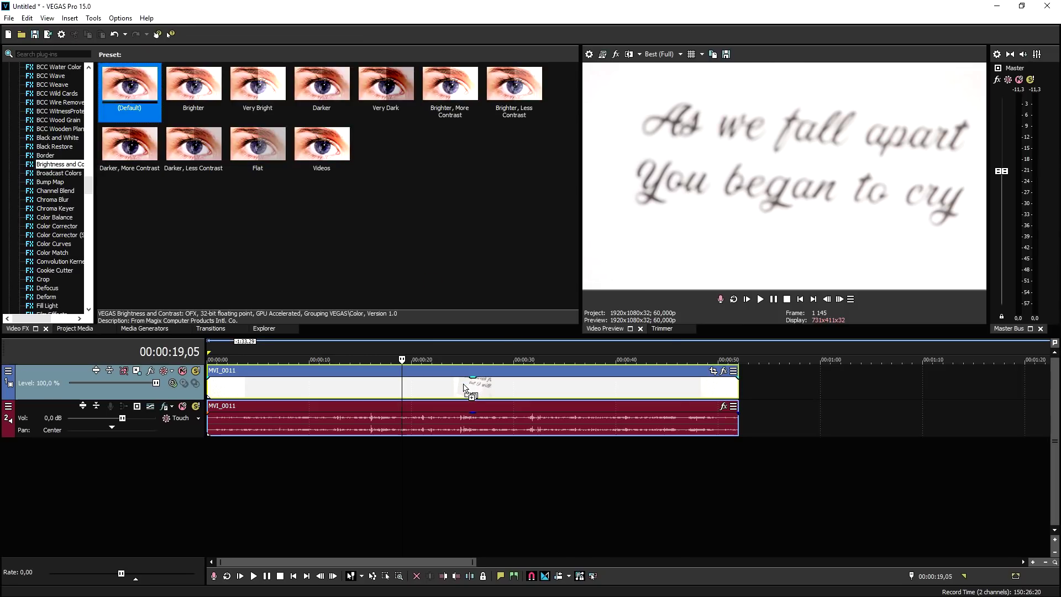
left_click_drag(464, 388, 463, 386)
left_click_drag(398, 147, 445, 340)
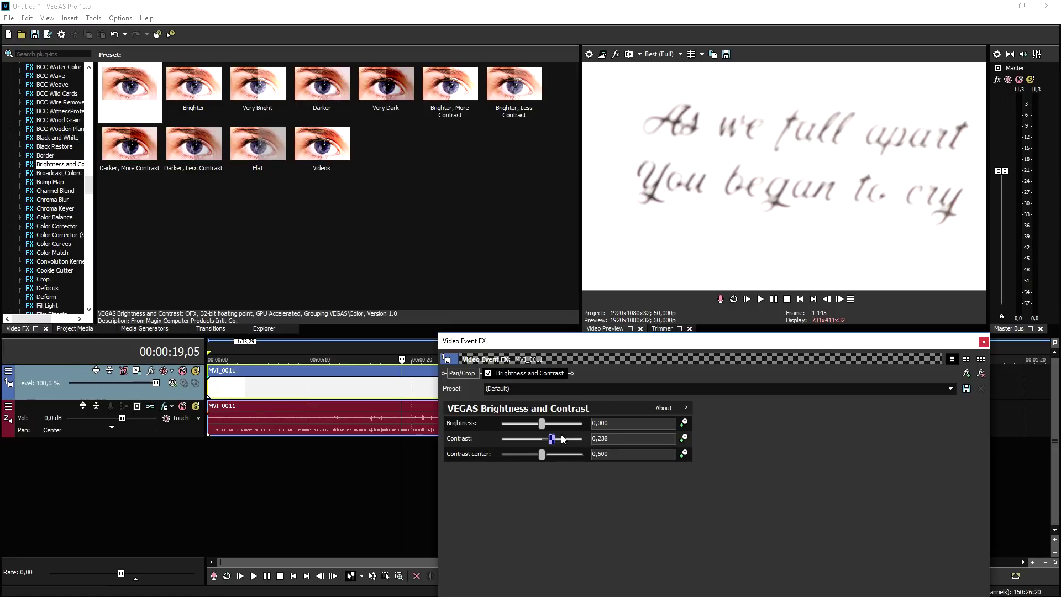
left_click(986, 341)
Add the song "Culture Code - Feel Again" on a new audio track past the video clip's end and play its opening.
left_click(803, 304)
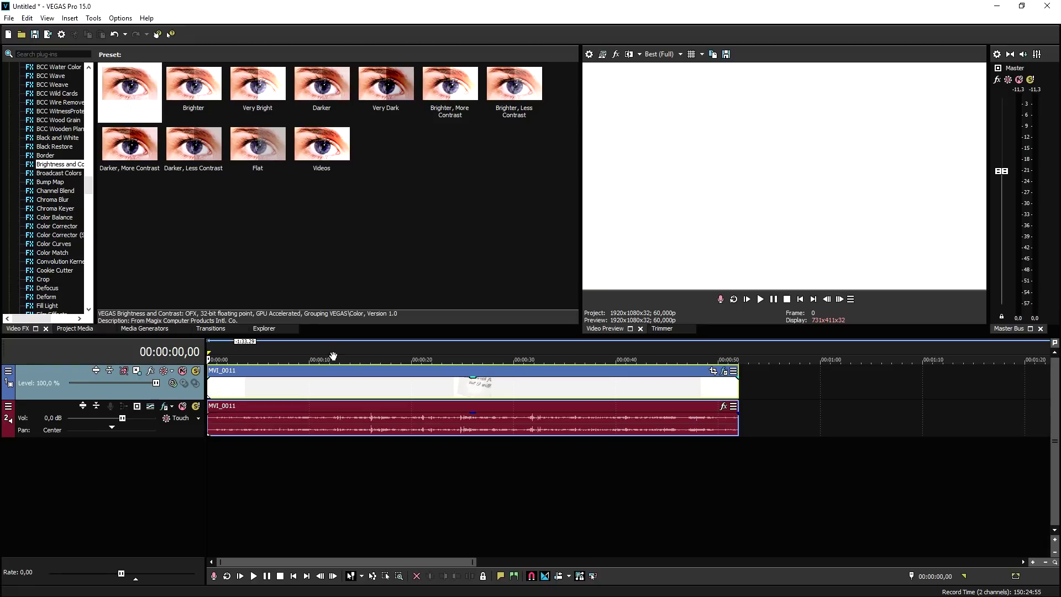
left_click_drag(333, 355, 269, 451)
left_click_drag(732, 474, 782, 456)
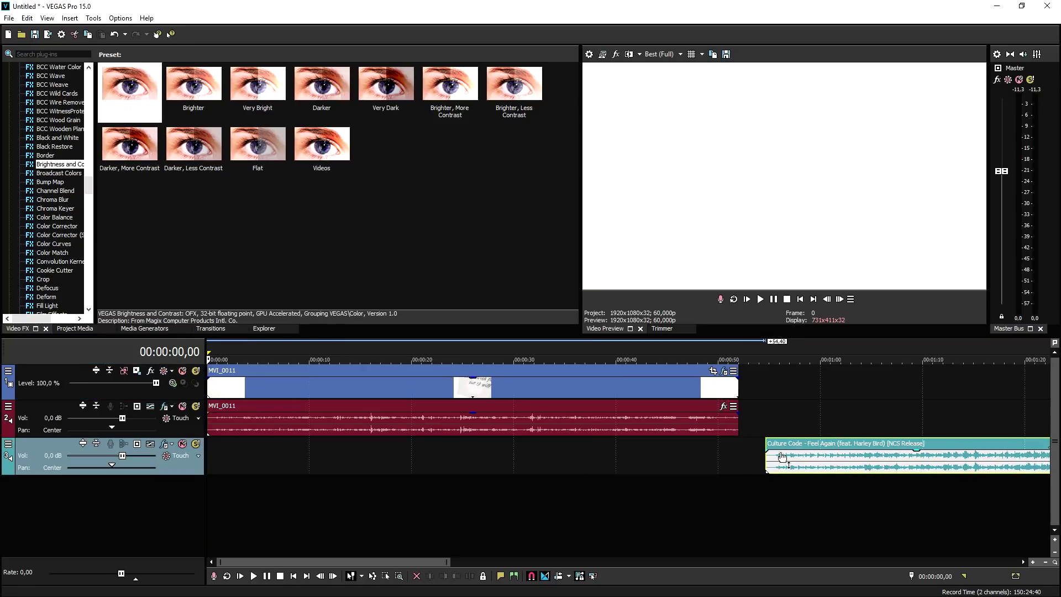
left_click(768, 458)
scroll(801, 473, "up", 4)
key("space")
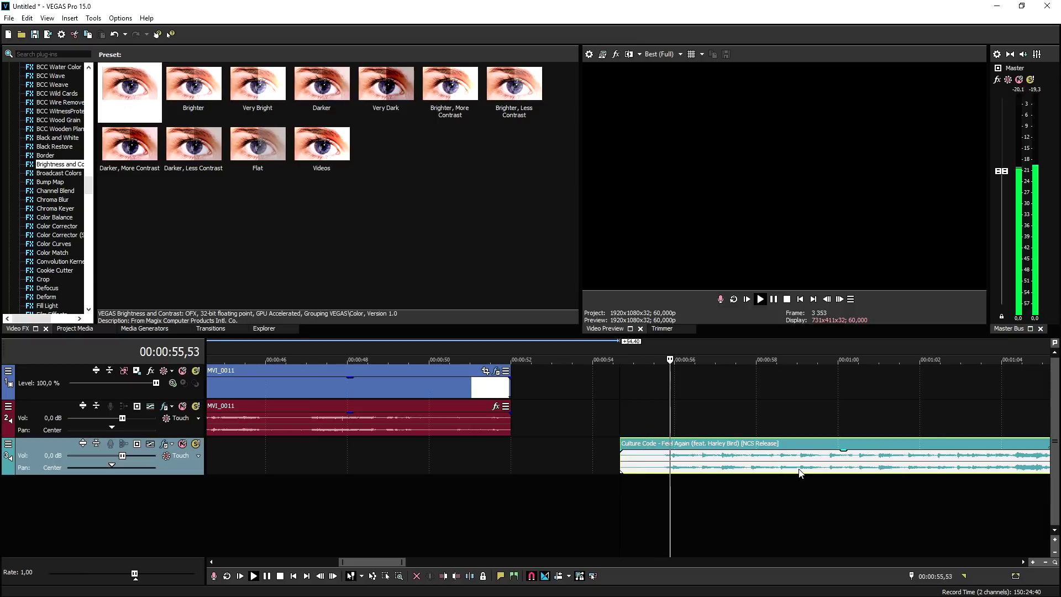
key("space")
scroll(741, 455, "down", 6)
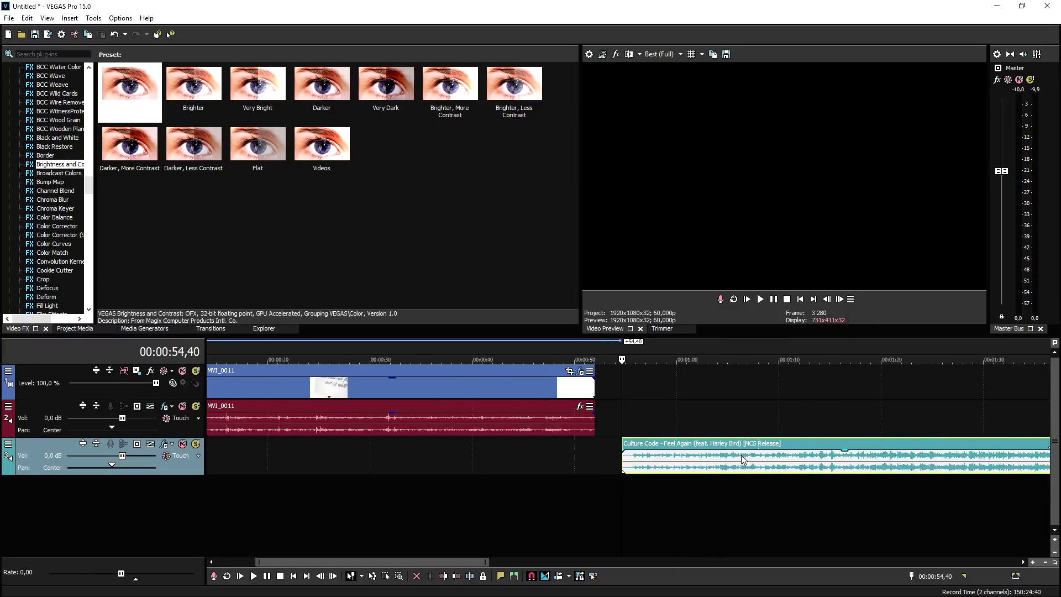
Move the song to the very beginning of the timeline, beneath the video clip.
left_click(799, 299)
scroll(828, 458, "up", 1)
scroll(866, 453, "up", 2)
scroll(867, 452, "down", 2)
left_click_drag(827, 457, 466, 457)
scroll(406, 453, "up", 4)
key("space")
scroll(399, 452, "up", 3)
scroll(622, 462, "down", 1)
key("space")
left_click_drag(774, 460, 245, 457)
Shift the MVI_0011 clip with its audio 15 frames later and play it to check the sync with the song.
key("space")
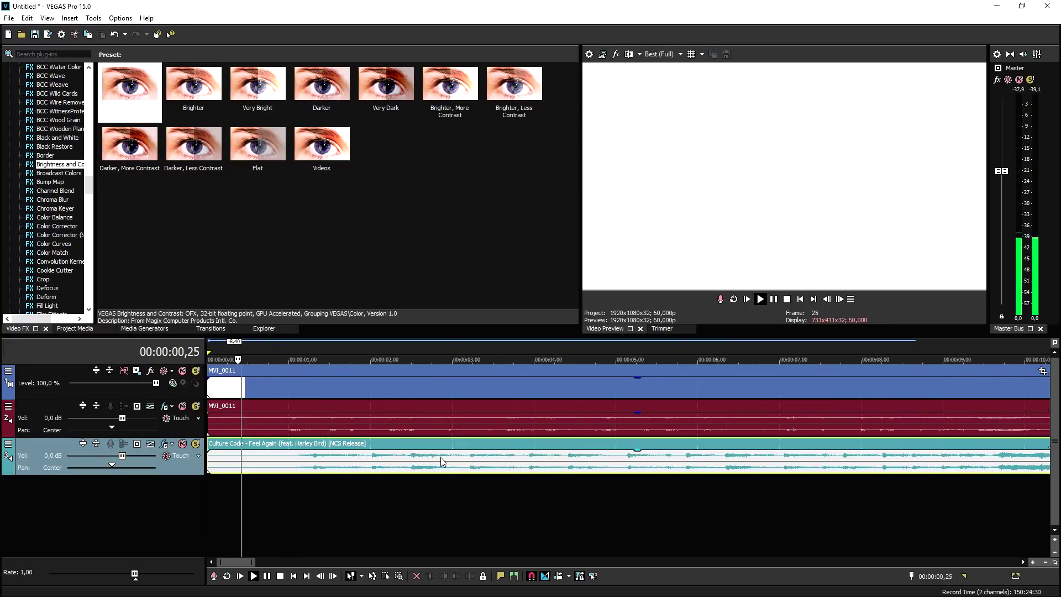
scroll(442, 457, "up", 3)
left_click_drag(470, 397, 507, 393)
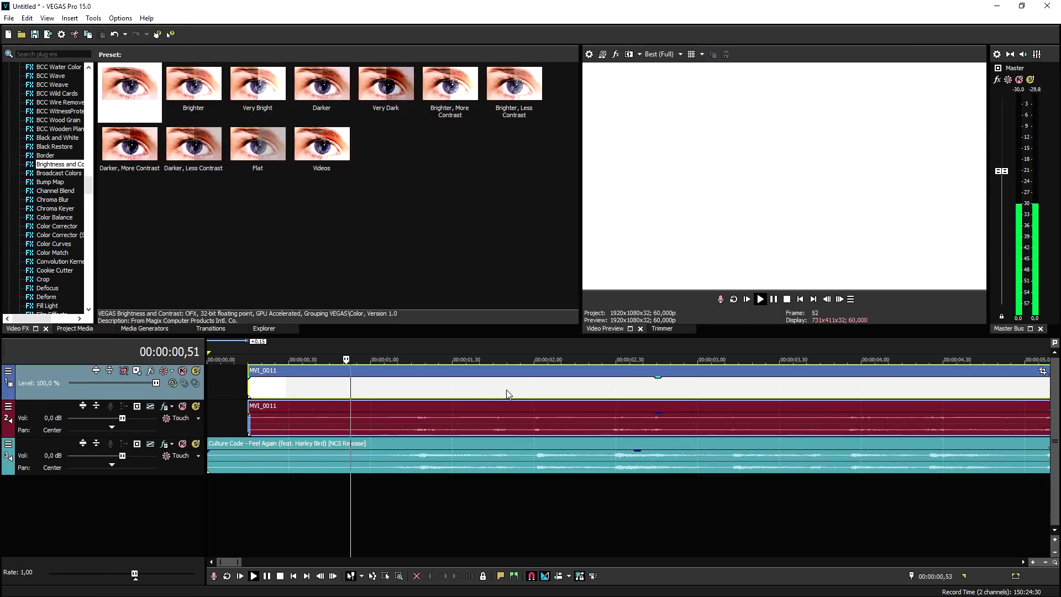
left_click(436, 468)
scroll(437, 468, "down", 2)
left_click(638, 350)
left_click(608, 345)
left_click_drag(612, 466, 614, 453)
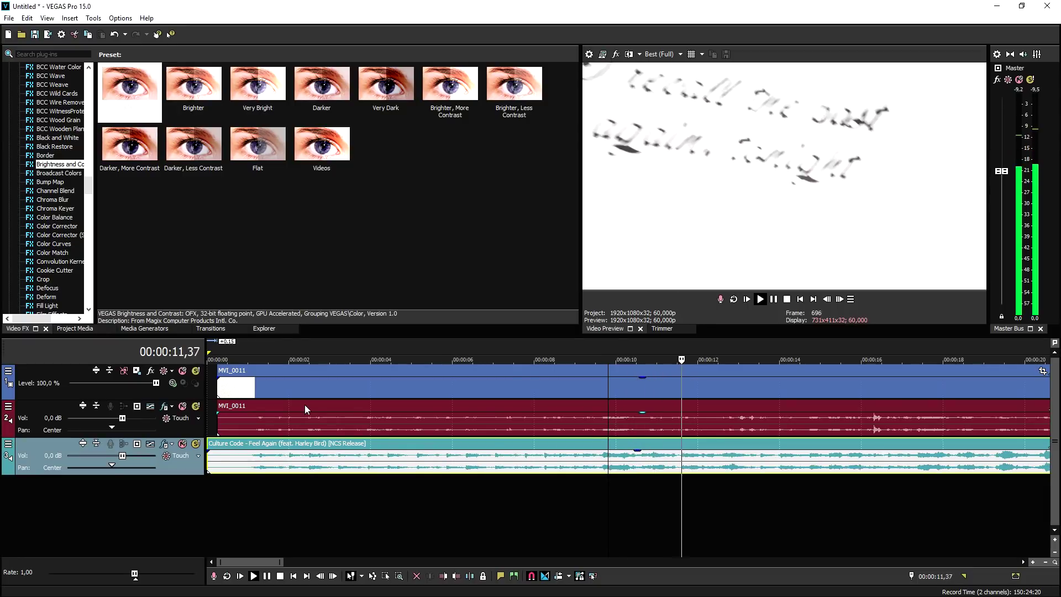
key("space")
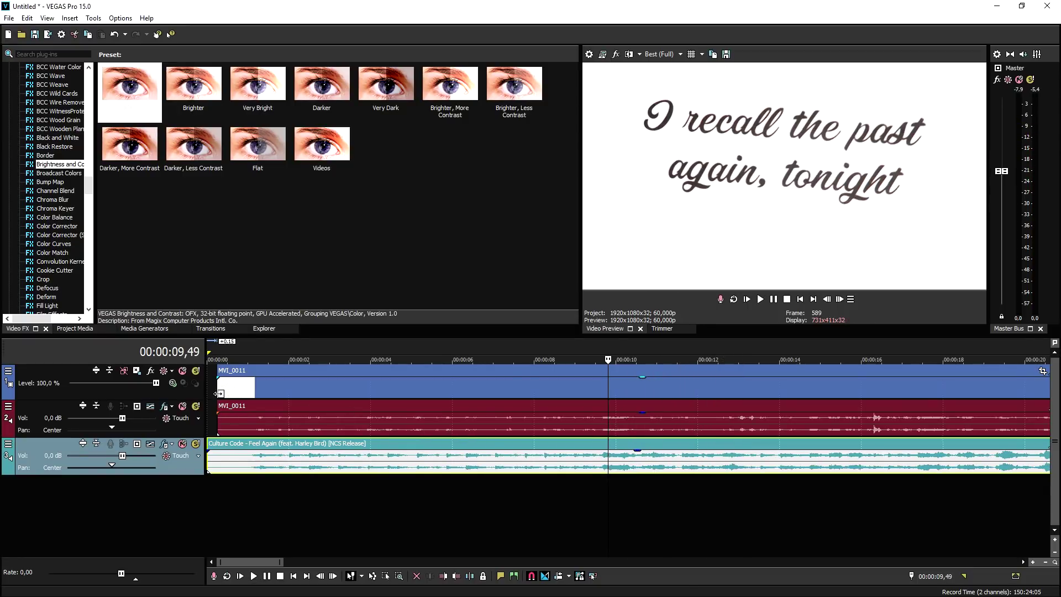
Extend the start of the MVI_0011 clip back to the beginning of the timeline.
left_click(218, 391)
scroll(265, 464, "up", 2)
scroll(292, 467, "up", 2)
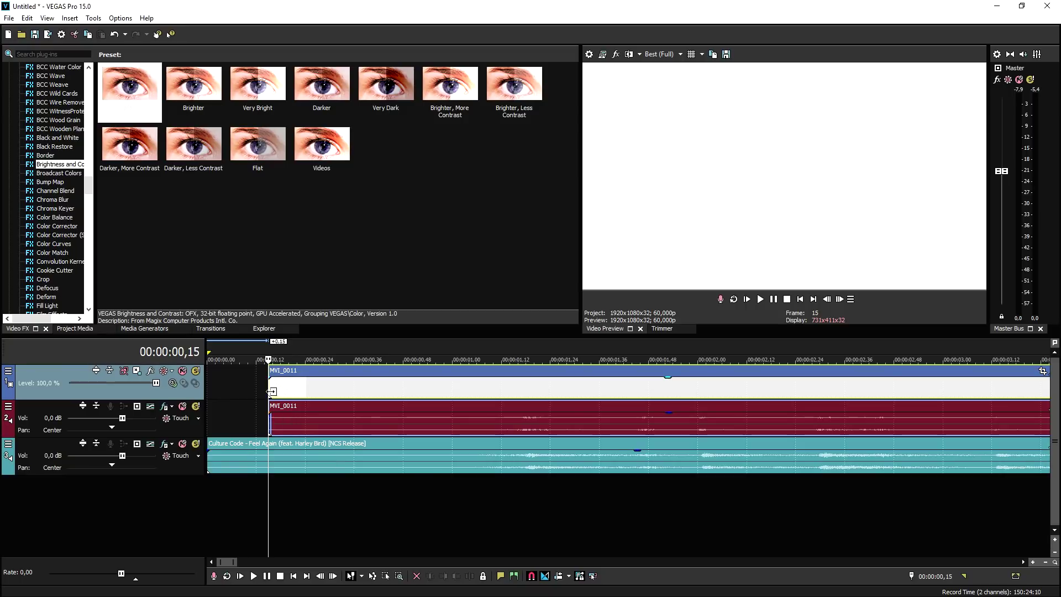
left_click_drag(271, 391, 209, 391)
Delete the clip's original audio and move the song up to the emptied track directly beneath the video.
left_click(303, 427)
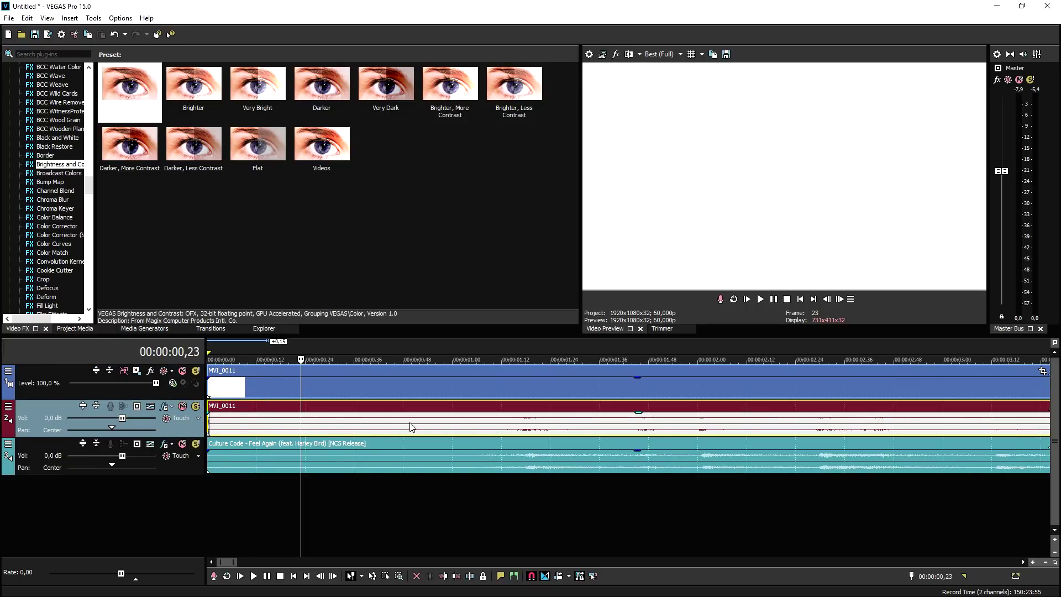
scroll(410, 426, "down", 5)
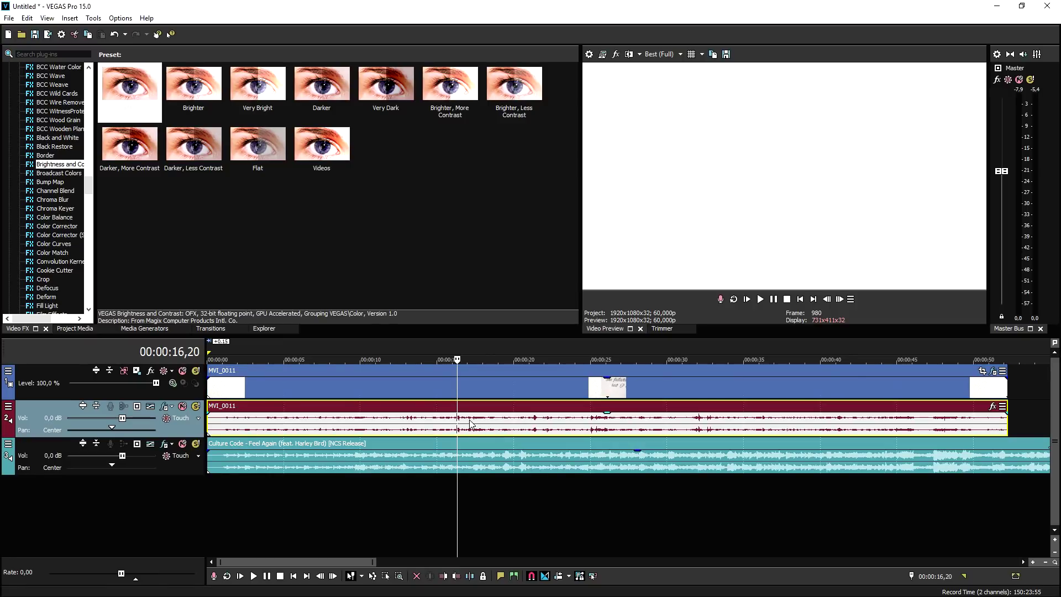
key("Delete")
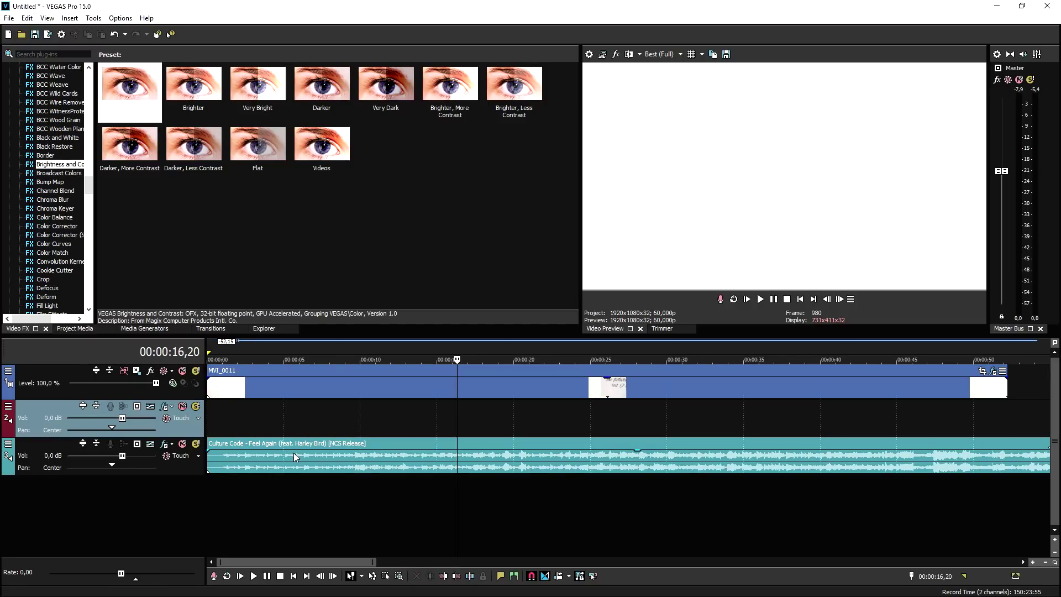
left_click(293, 443)
left_click_drag(290, 423, 291, 421)
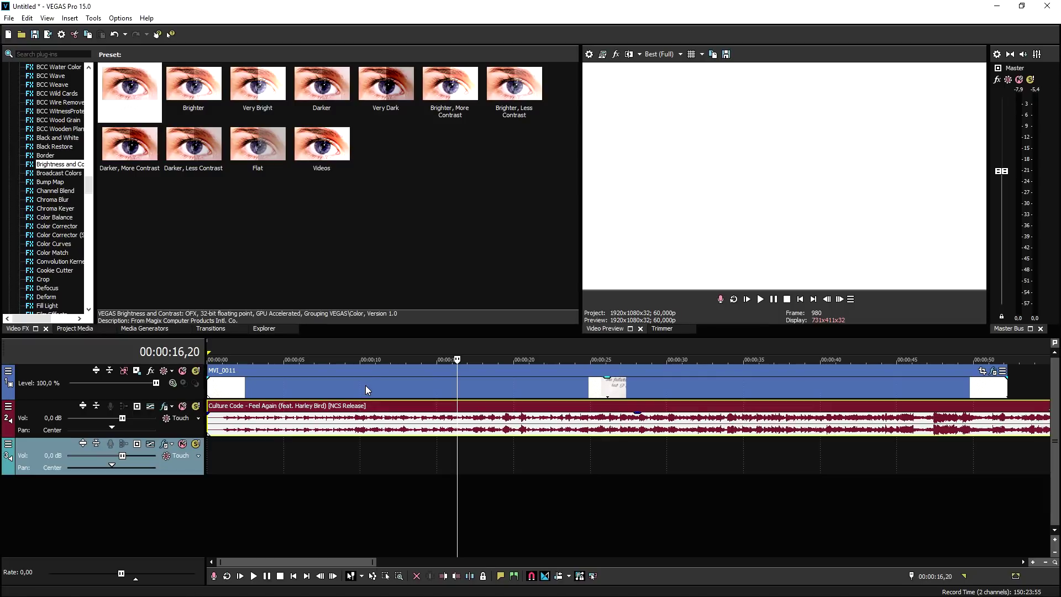
Group the MVI_0011 video clip and the song into a new group.
left_click(374, 389)
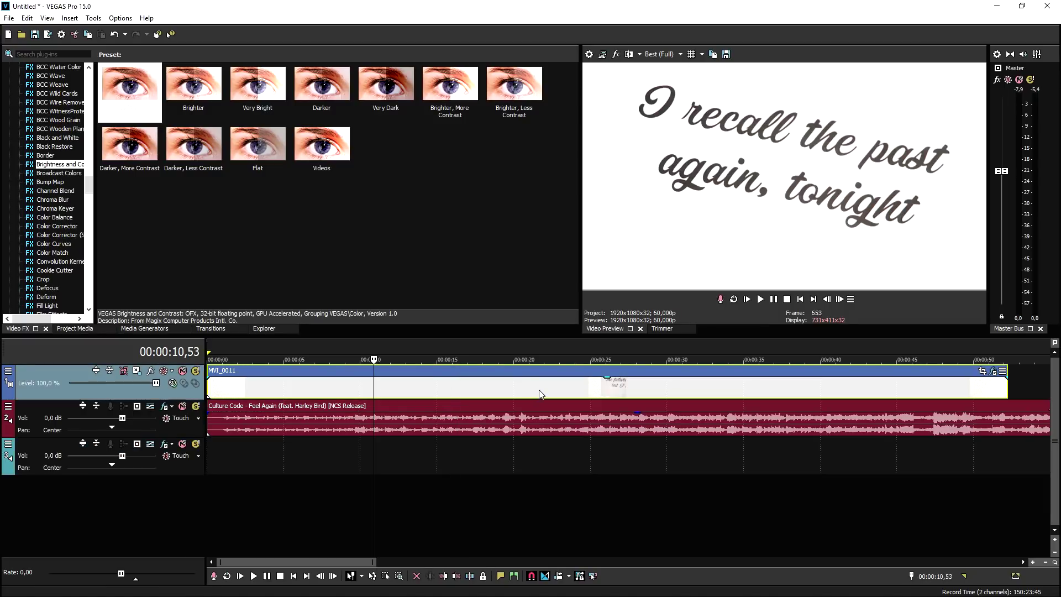
left_click(405, 424)
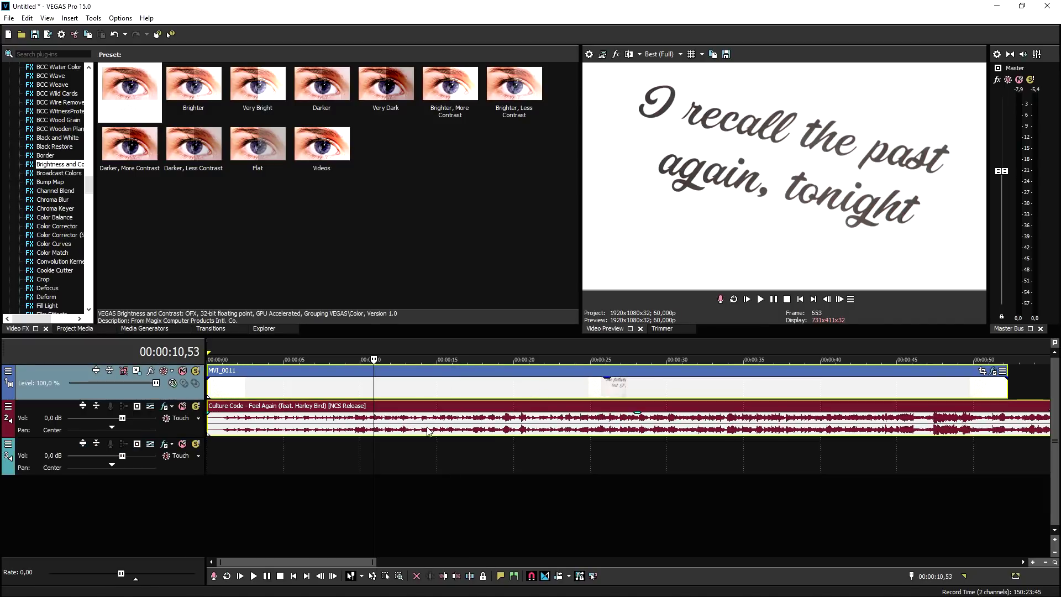
right_click(420, 395)
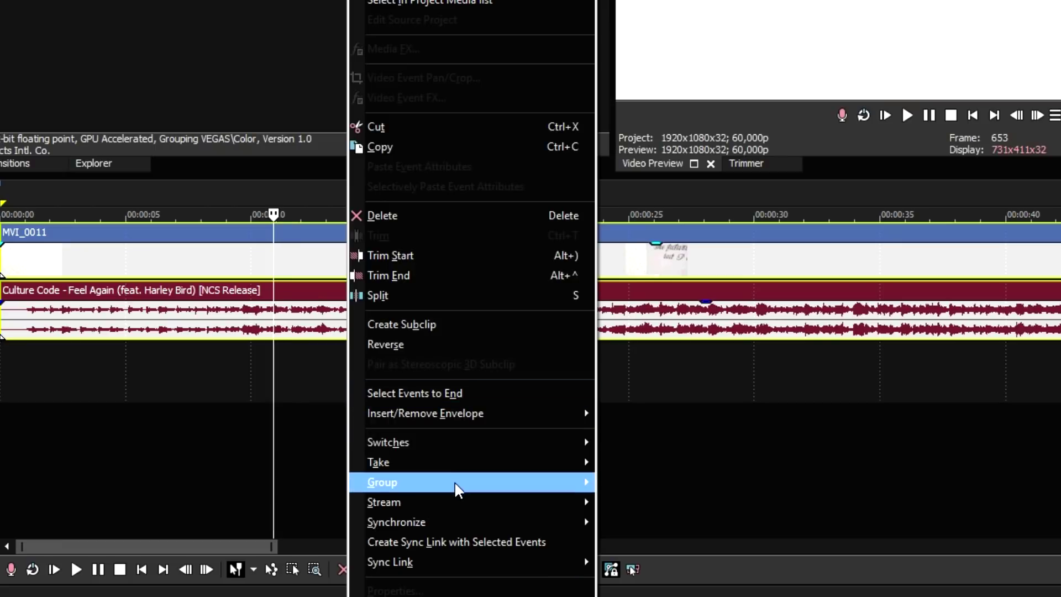
mouse_move(497, 522)
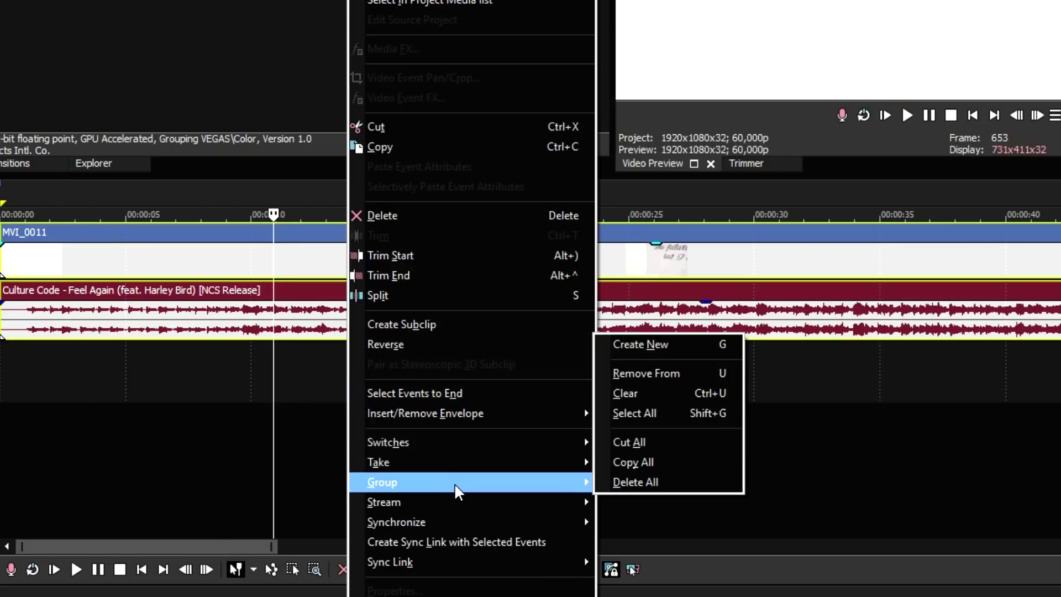
left_click(680, 347)
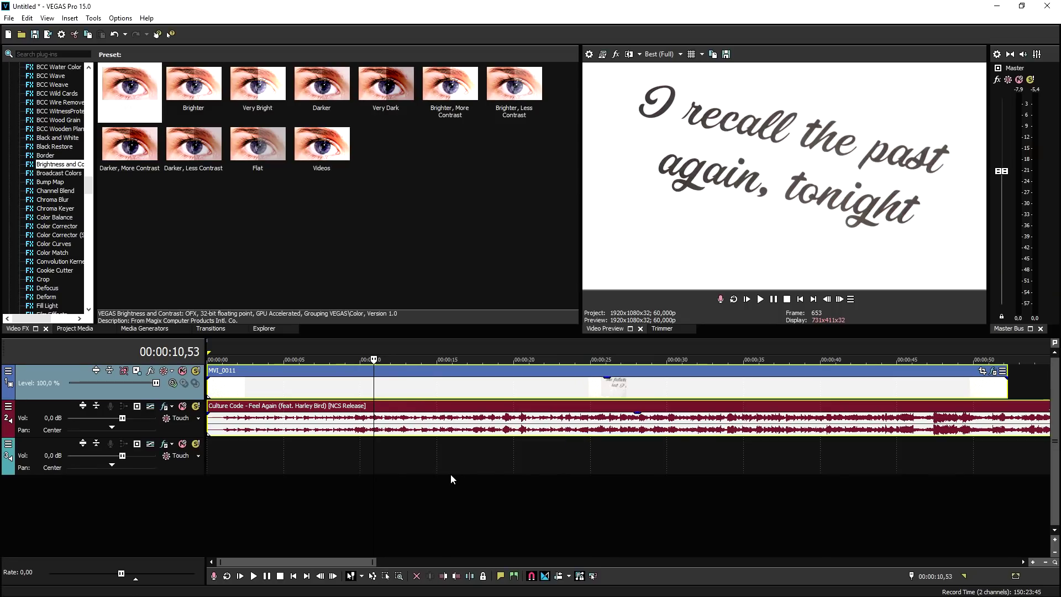
Trim the song's end to match the end of the MVI_0011 clip.
left_click(451, 478)
scroll(375, 397, "down", 6)
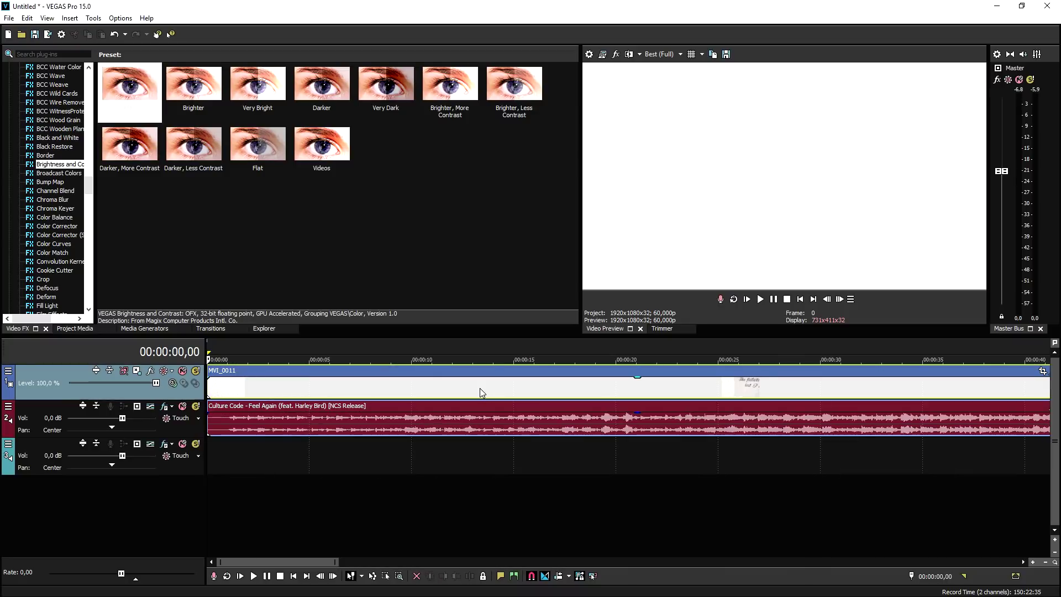
Play the clip with the song from 00:00:02,22 and stop at 00:00:13,02 to check the timing of the first lyric.
scroll(478, 399, "down", 2)
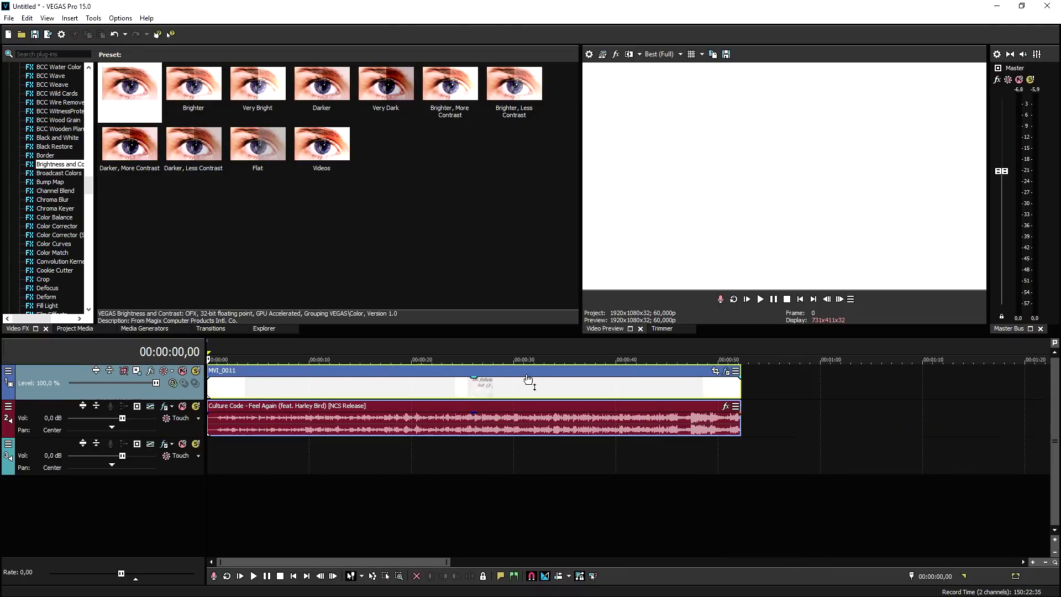
scroll(464, 397, "up", 3)
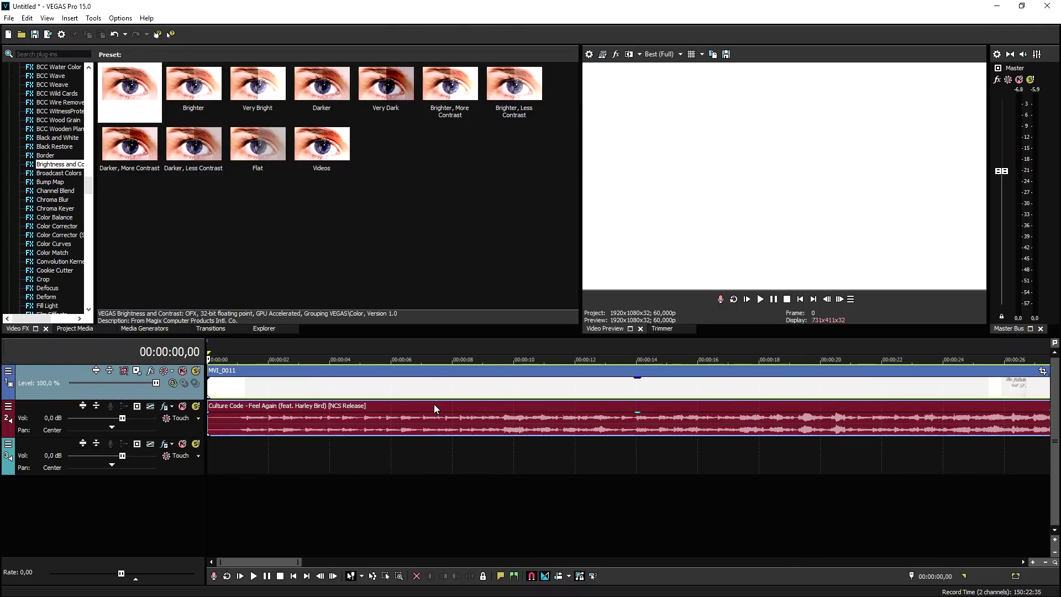
left_click(358, 389)
left_click(279, 345)
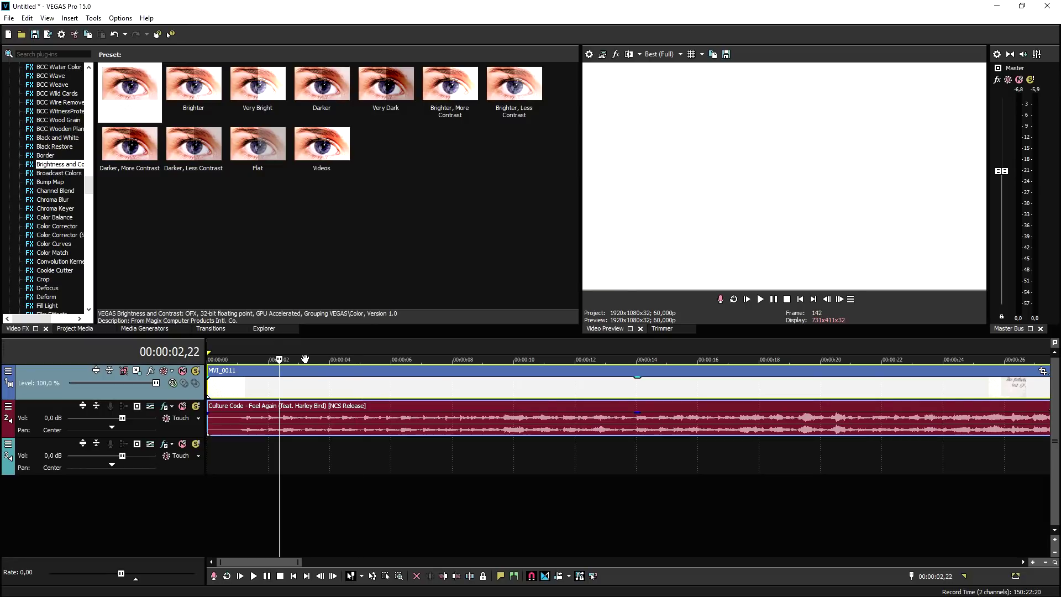
key("space")
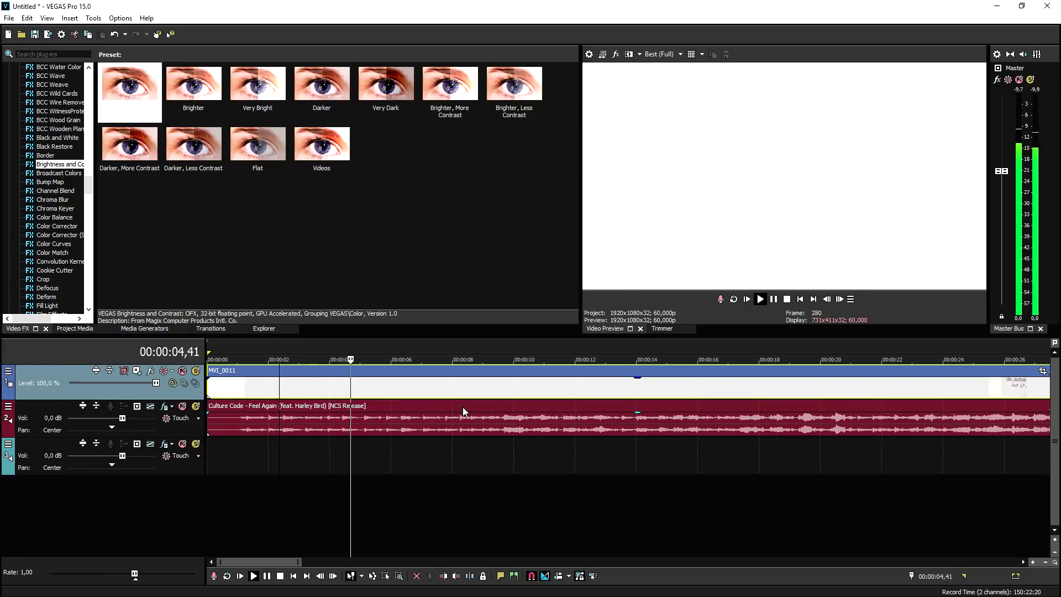
key("space")
scroll(467, 402, "up", 1)
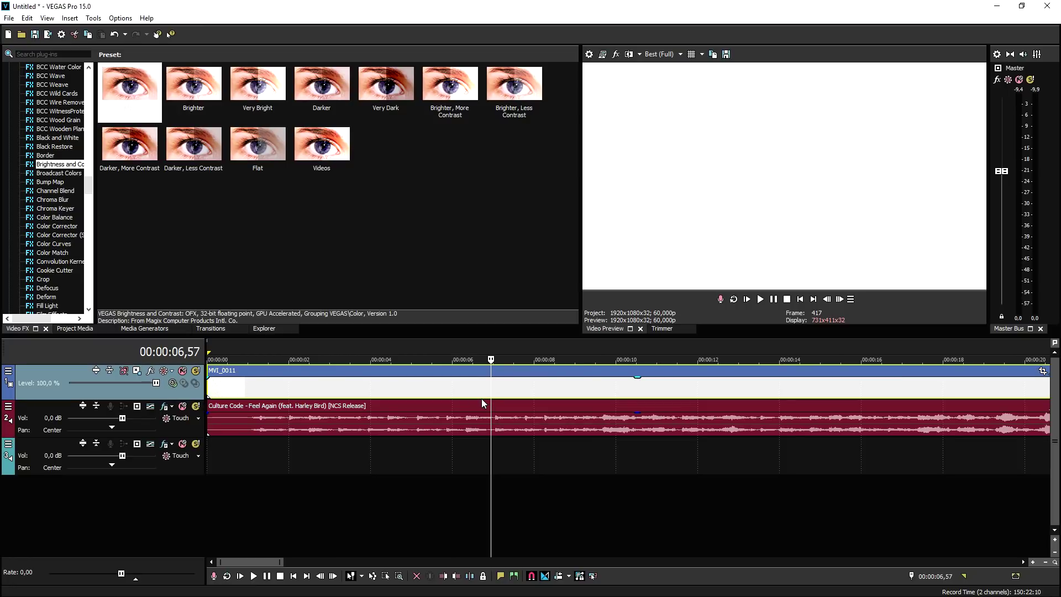
scroll(409, 395, "down", 3)
left_click_drag(449, 393, 281, 389)
scroll(535, 411, "up", 3)
scroll(536, 409, "up", 2)
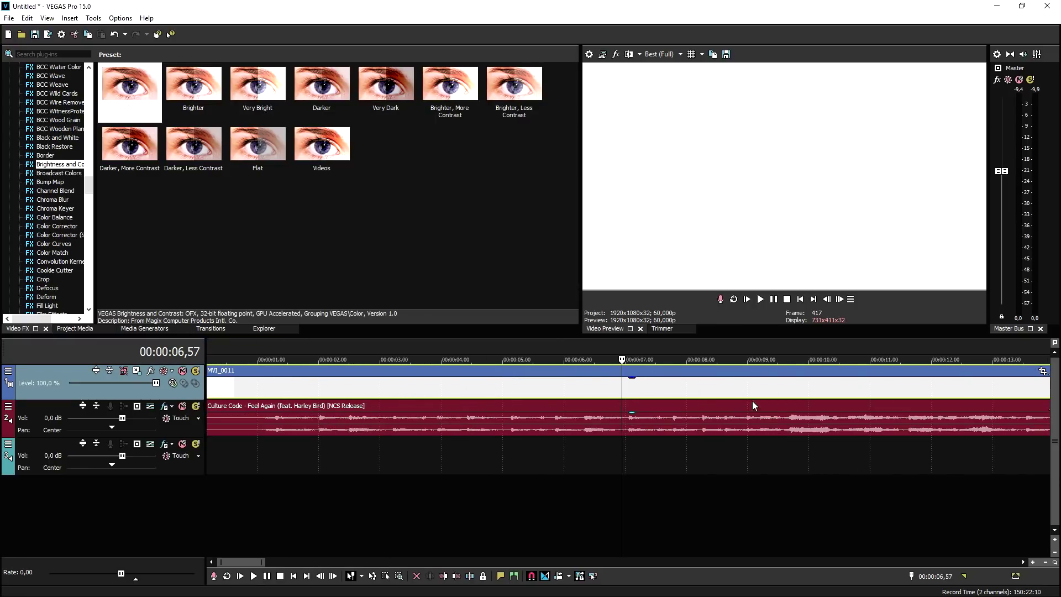
key("space")
scroll(687, 396, "down", 3)
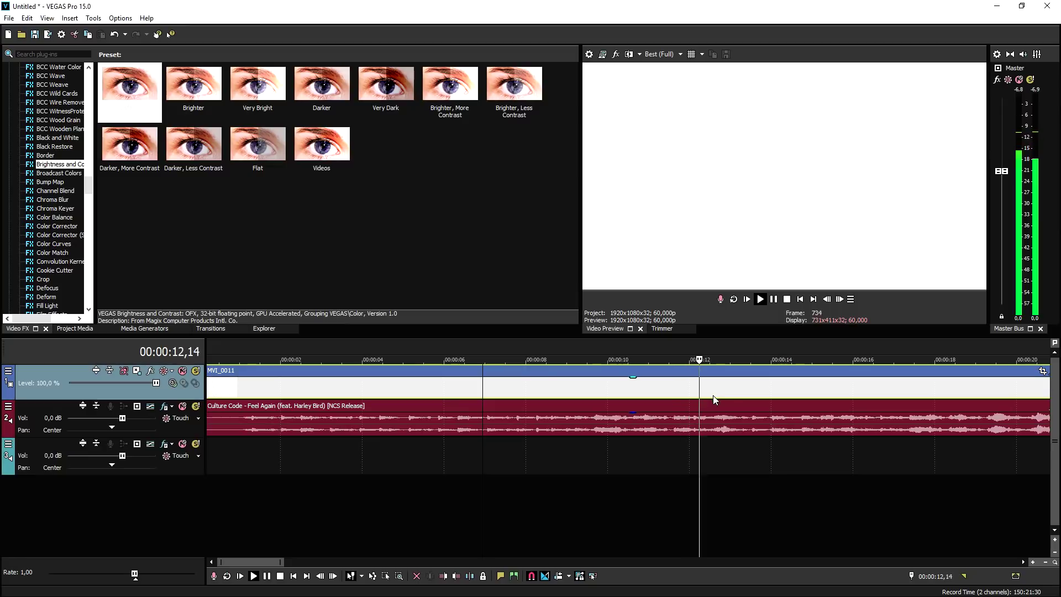
key("space")
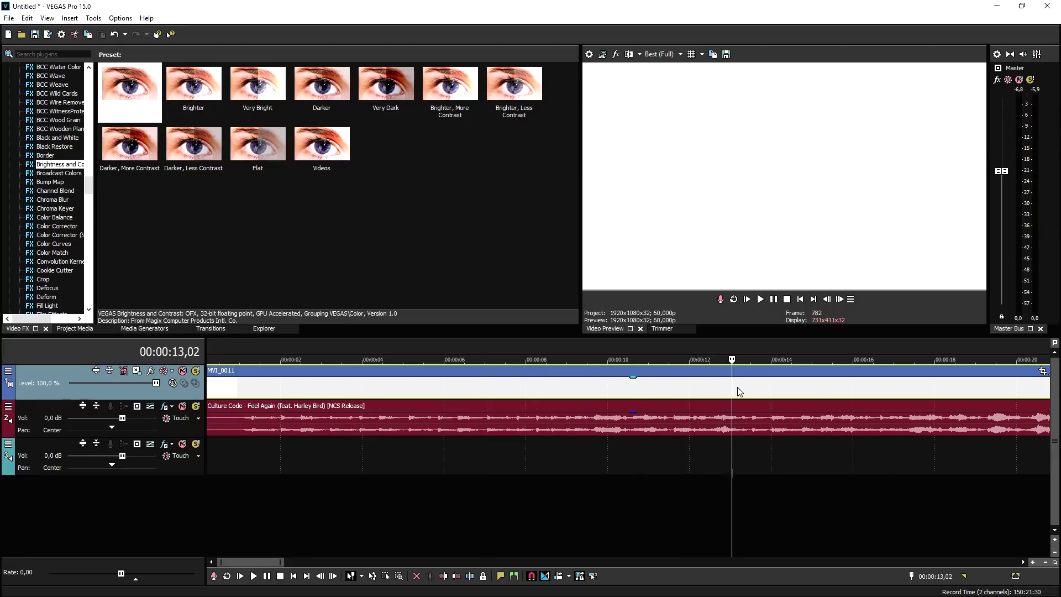
Split the MVI_0011 clip at 00:00:13,02 and move its second part 2 seconds 42 frames later.
scroll(737, 388, "down", 1)
key("s")
left_click_drag(667, 386, 750, 387)
Play the clip around the first lyric and split MVI_0011 shortly before 00:00:10, while "I recall the past again, tonight" is on screen.
left_click(535, 389)
scroll(618, 387, "up", 2)
left_click(564, 393)
key("space")
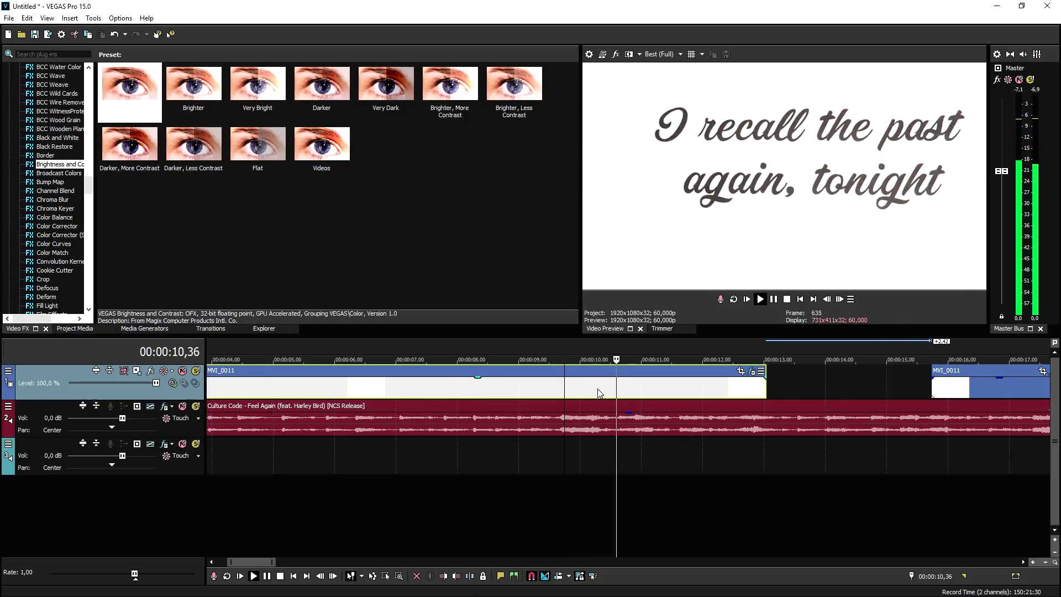
key("space")
key("s")
Play from 00:00:11,40, then time-stretch the end of the second lyric section by 1 second 51 frames.
left_click(681, 387)
key("space")
key("space")
scroll(723, 351, "down", 3)
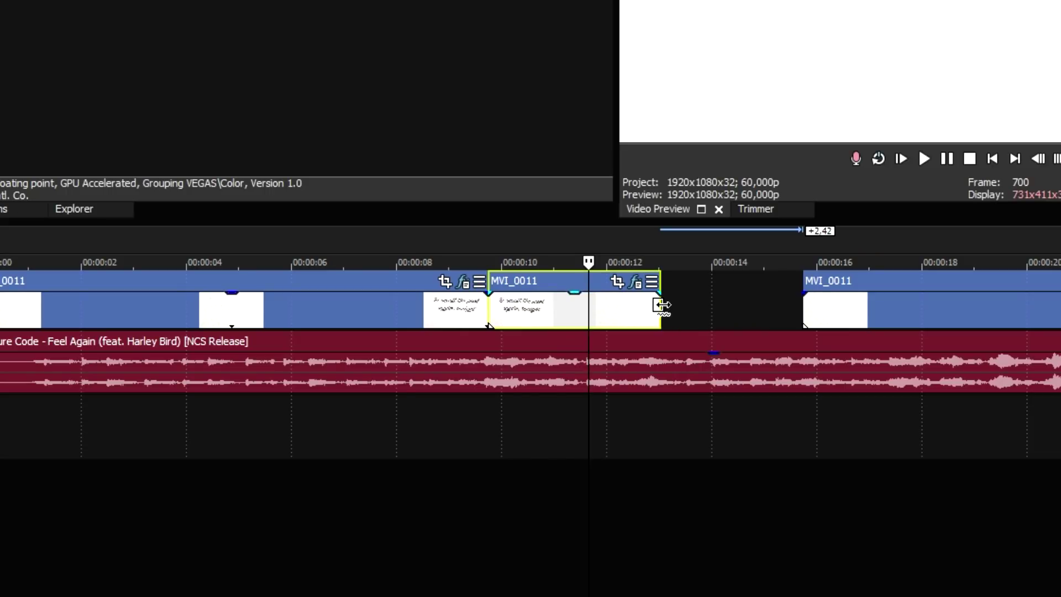
left_click_drag(662, 302, 720, 303)
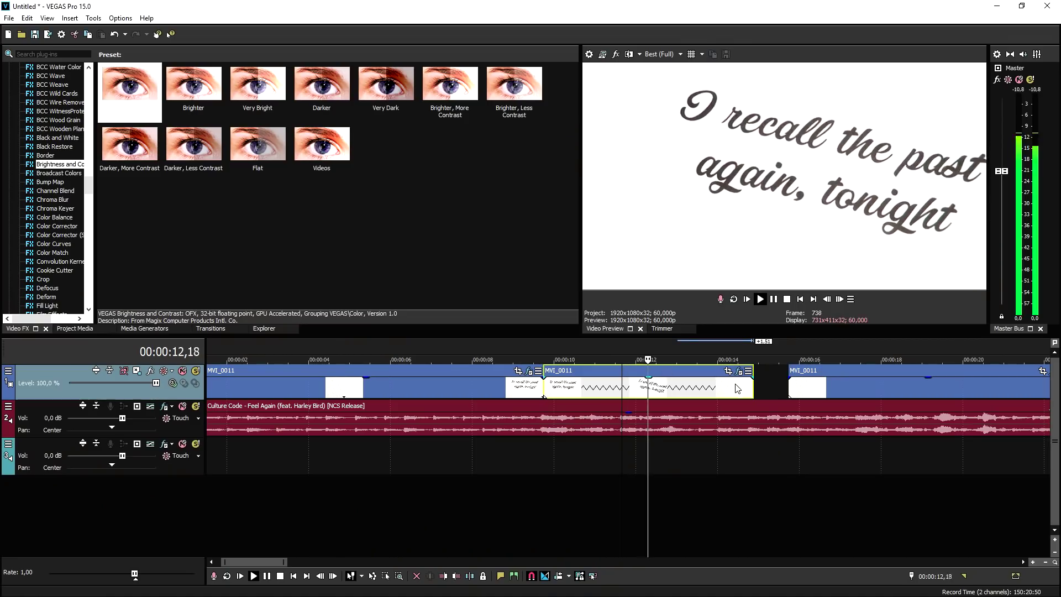
Cut off the stretched section's end at 00:00:13,29 and move the following clip back 2 seconds 15 frames to meet it.
key("space")
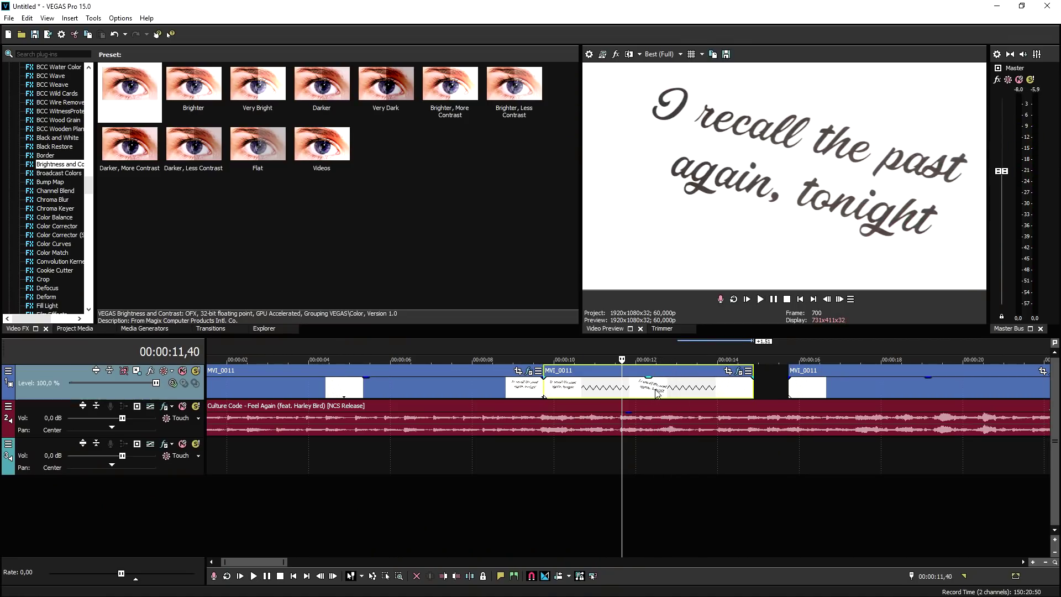
key("space")
key("s")
key("Delete")
left_click_drag(813, 387, 720, 387)
scroll(705, 386, "down", 1)
scroll(705, 388, "up", 2)
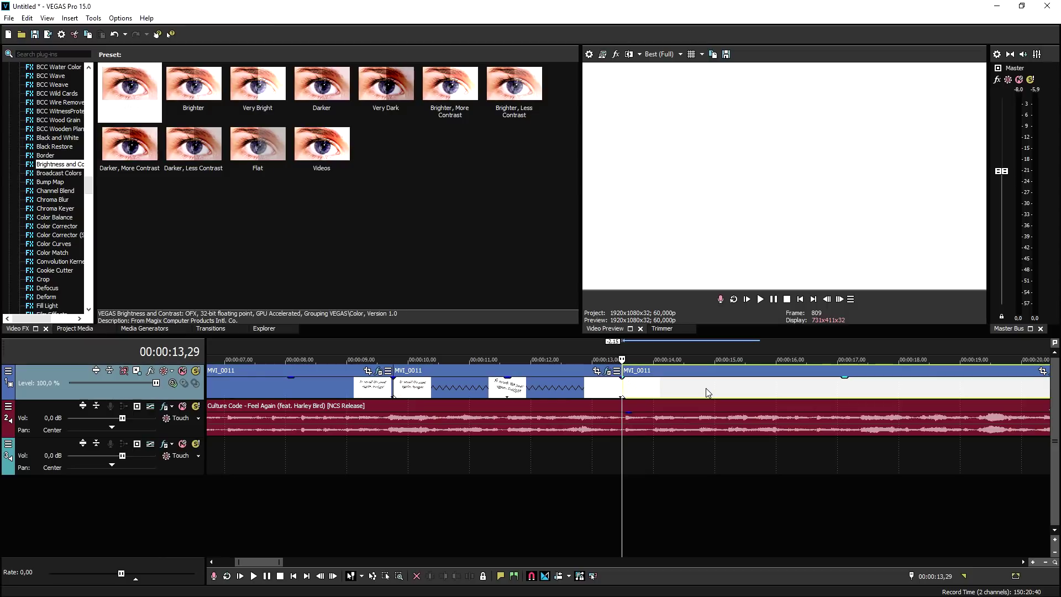
Remove the blank start of the clip after 00:00:13,29 and move the rest back 1 second 15 frames to close the gap.
key("space")
scroll(705, 389, "down", 1)
left_click(652, 387)
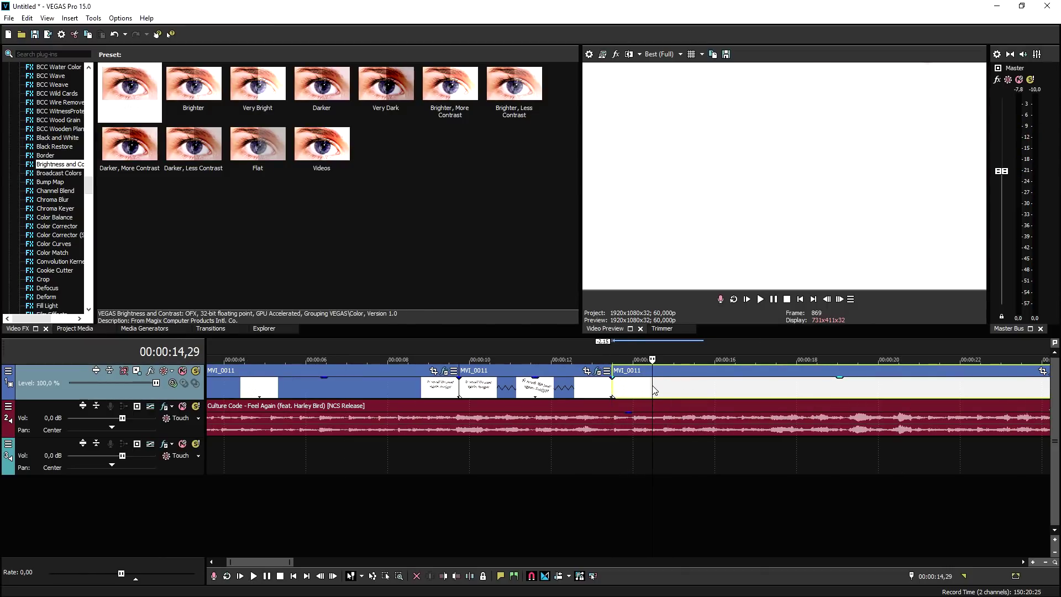
left_click(662, 387)
key("space")
left_click(621, 386)
left_click(571, 342)
key("space")
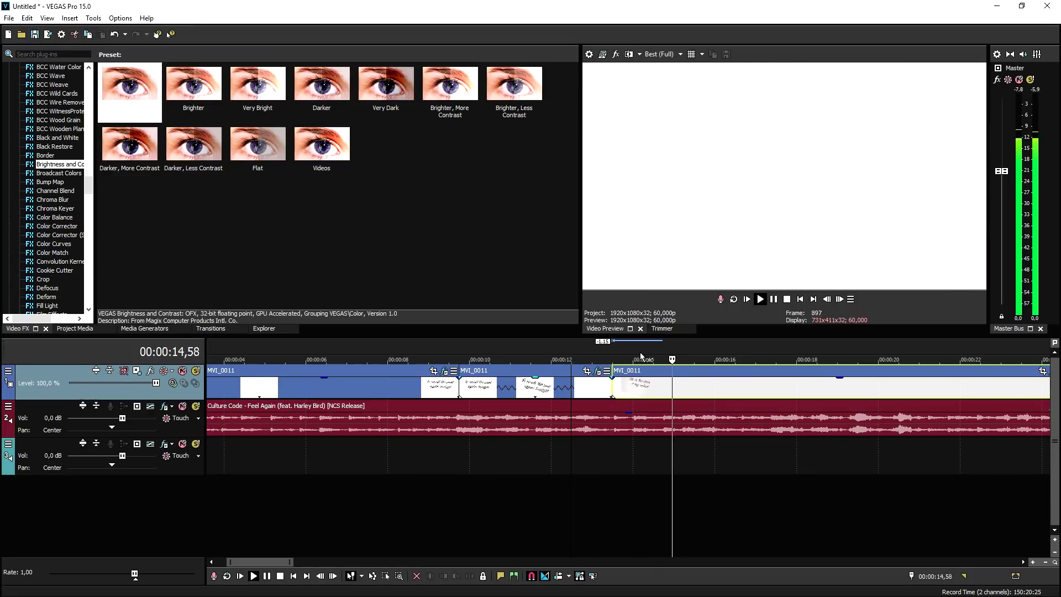
Split the MVI_0011 clip at 00:00:16,12 and move its second part about 2.5 seconds later.
scroll(651, 365, "down", 2)
key("space")
left_click(653, 386)
key("s")
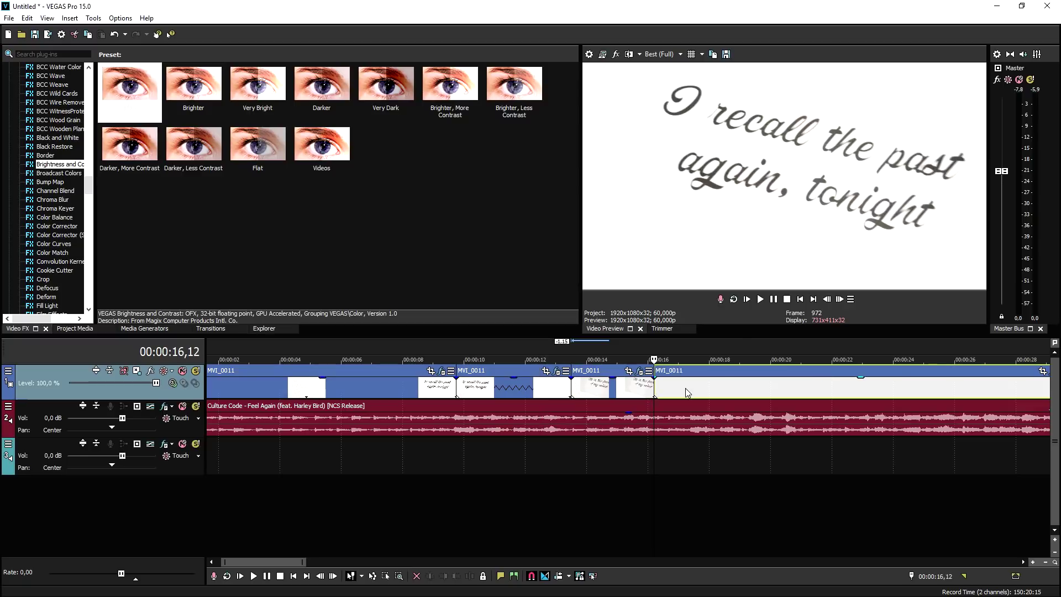
left_click_drag(685, 388, 761, 388)
Stretch the "It's in the front of my mind" section's end by 1 second 9 frames, then by another 40 frames after playing it.
left_click_drag(655, 388, 689, 388)
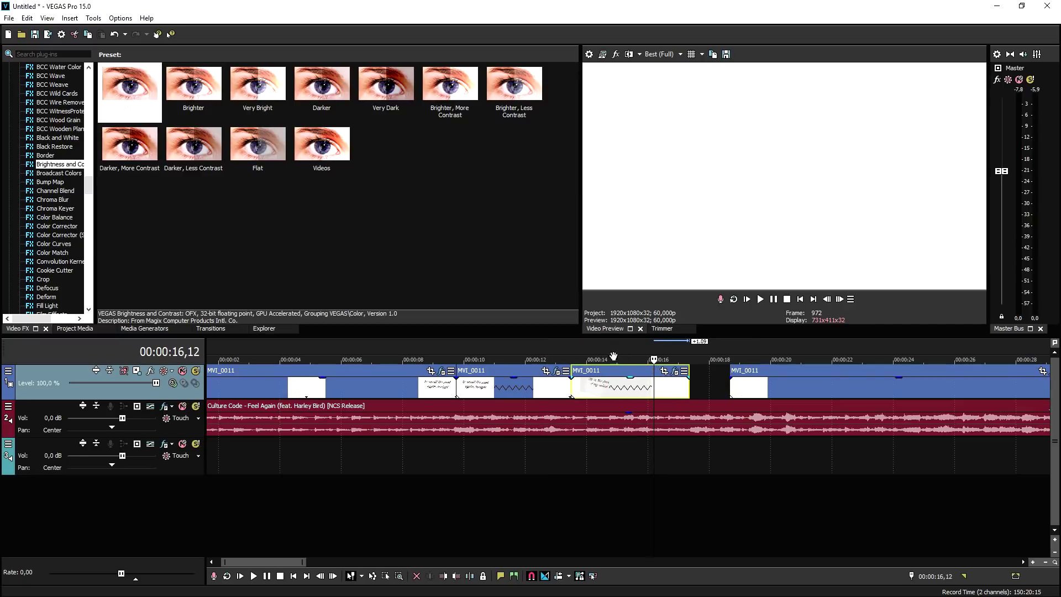
left_click(569, 349)
key("space")
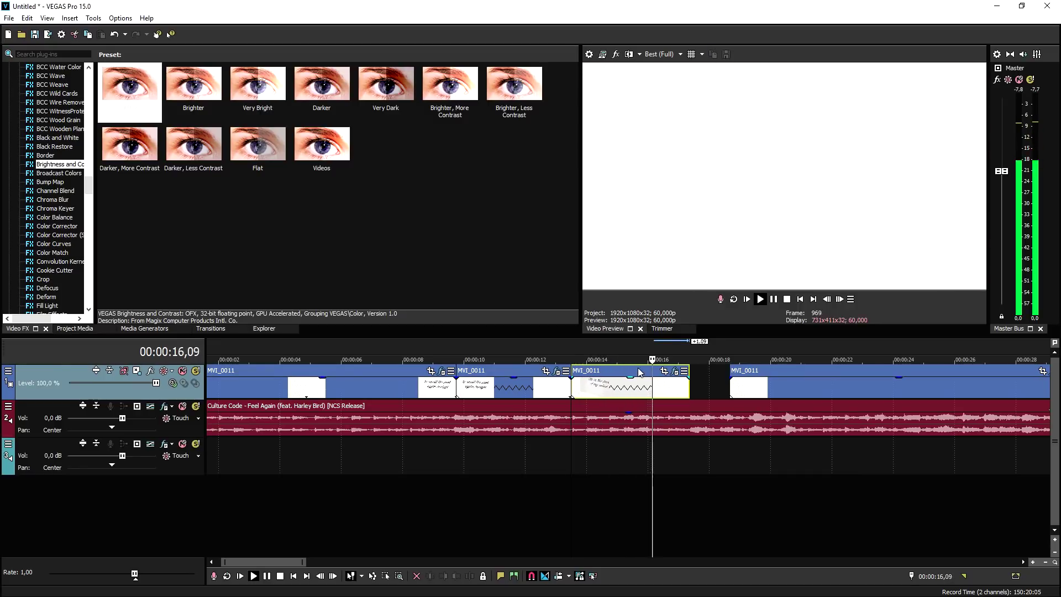
key("space")
left_click_drag(689, 384, 710, 383)
Split off and delete the stretched section's excess end, then move the following clip back against it.
key("space")
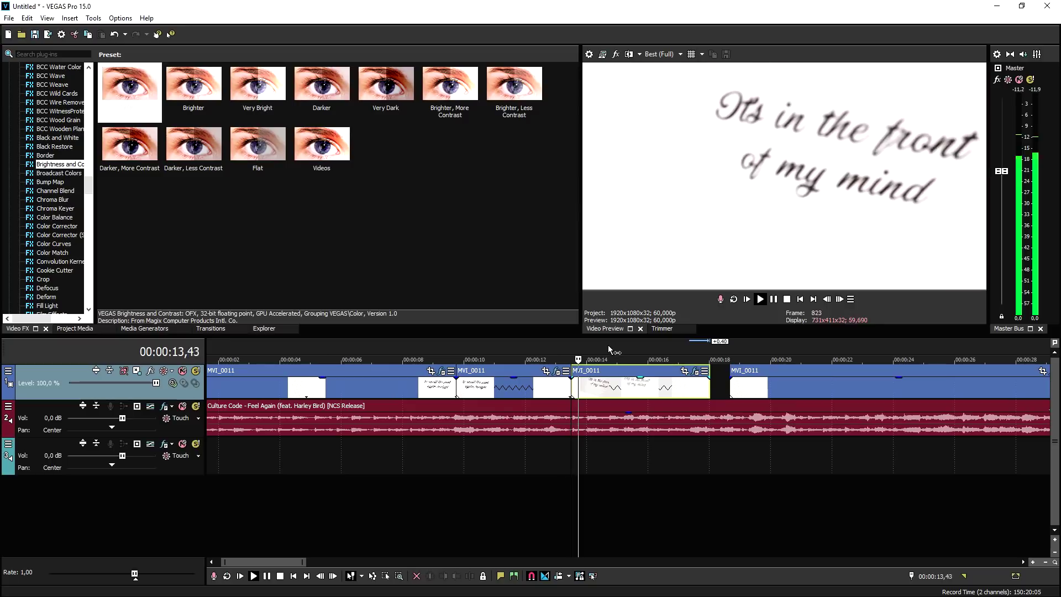
key("s")
key("Delete")
left_click_drag(743, 388, 693, 388)
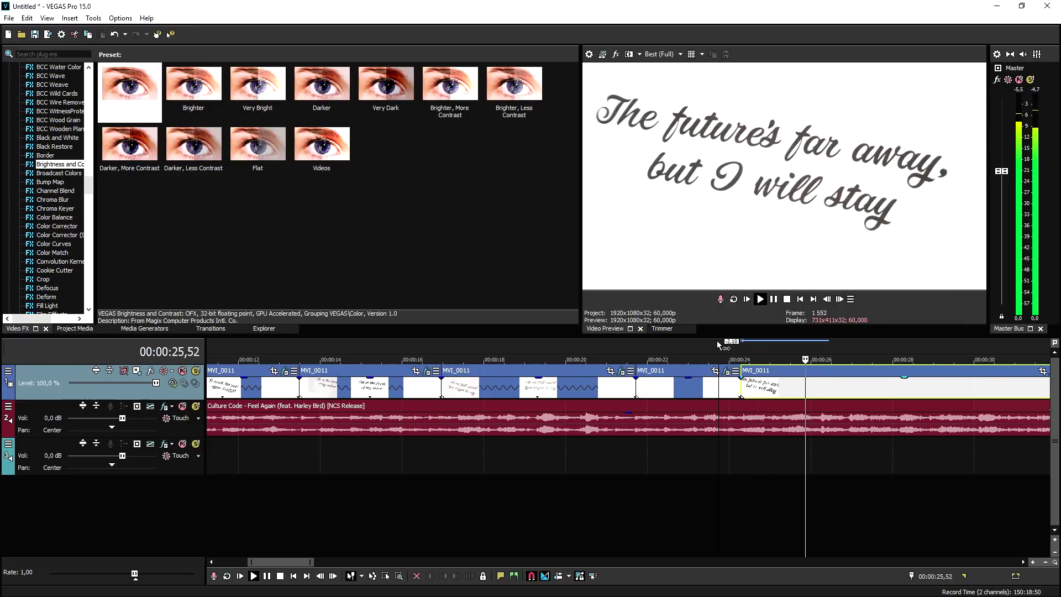
Split the "The future's far away, but I will stay" clip at 00:00:28,48 and move its second part about 5 seconds later.
scroll(727, 399, "down", 3)
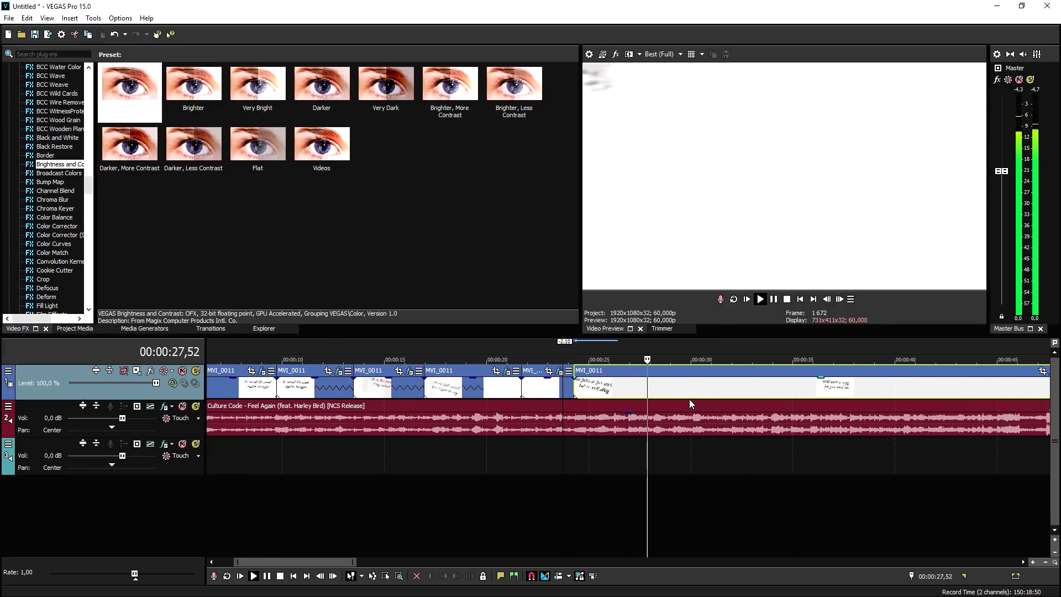
key("Return")
key("s")
left_click_drag(685, 386, 786, 386)
Stretch the "The future's far away" section to about 00:00:31,38 and move the following clip back 2 seconds 4 frames to meet it.
left_click_drag(666, 381, 755, 387)
key("space")
scroll(708, 386, "up", 2)
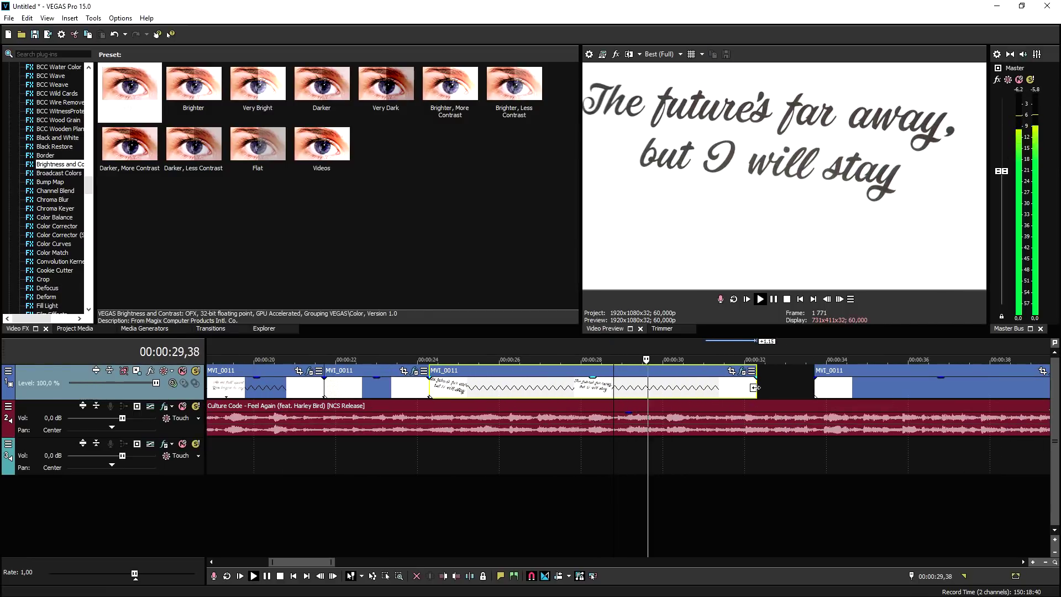
key("space")
left_click_drag(756, 387, 729, 387)
left_click_drag(857, 390, 773, 390)
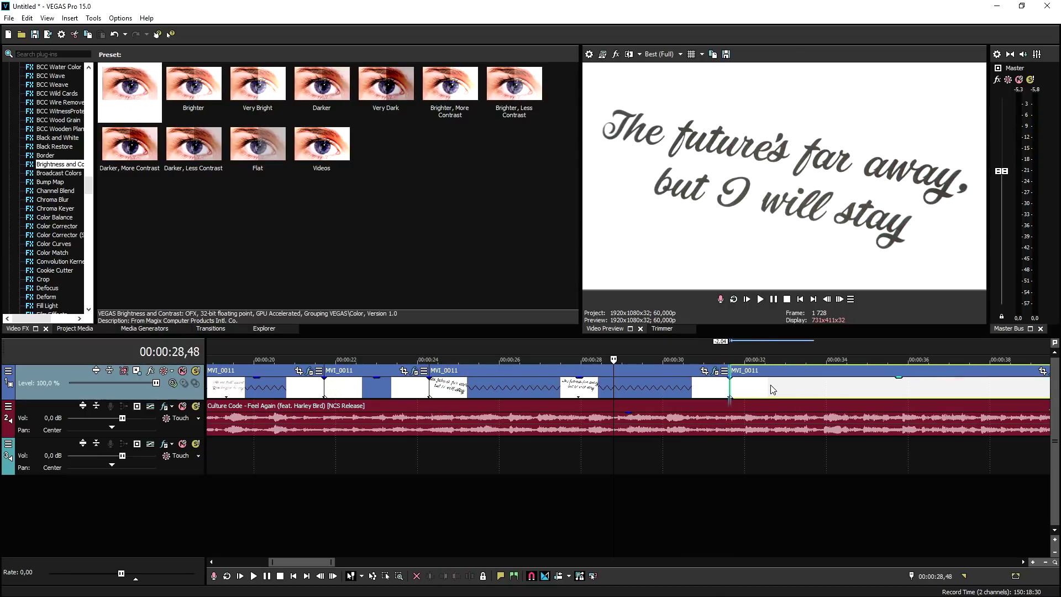
Play past the end of the "The future's far away" section to find the next lyric's timing, and shift the following clip later.
left_click(708, 344)
key("space")
scroll(743, 351, "up", 1)
scroll(742, 351, "down", 1)
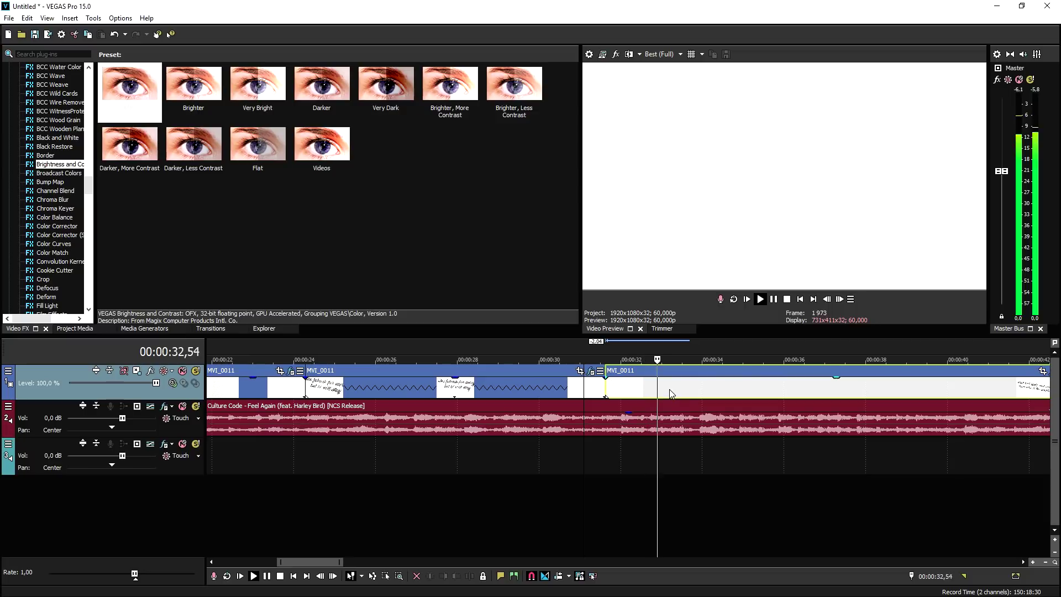
left_click(669, 389)
left_click(682, 389)
left_click(691, 390)
left_click_drag(694, 393, 752, 394)
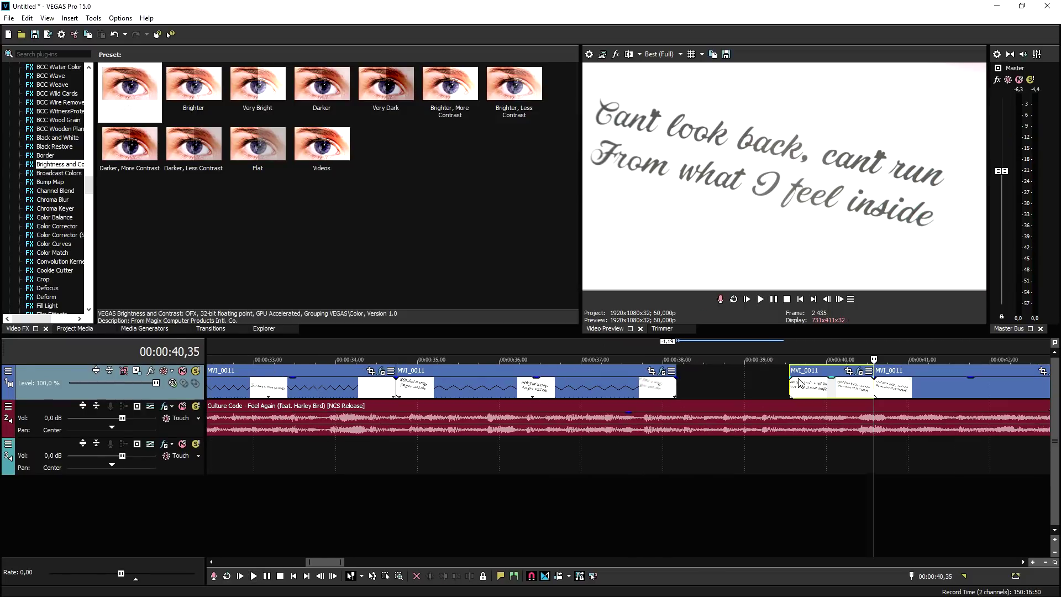
Delete the short fragment before 00:00:40,35 and move the following clip back to about 00:00:39,54.
key("Delete")
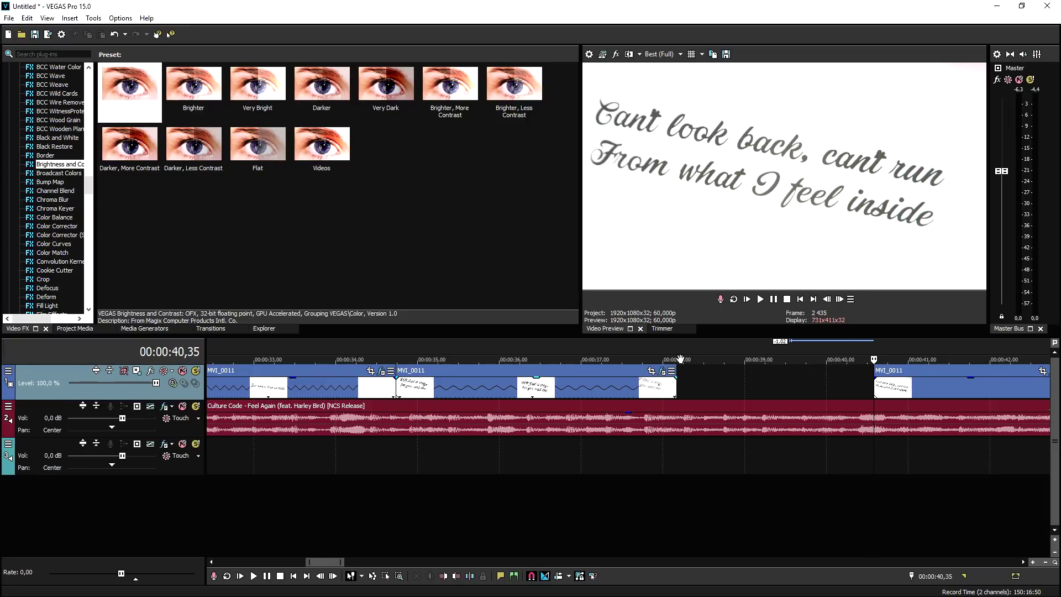
left_click(599, 339)
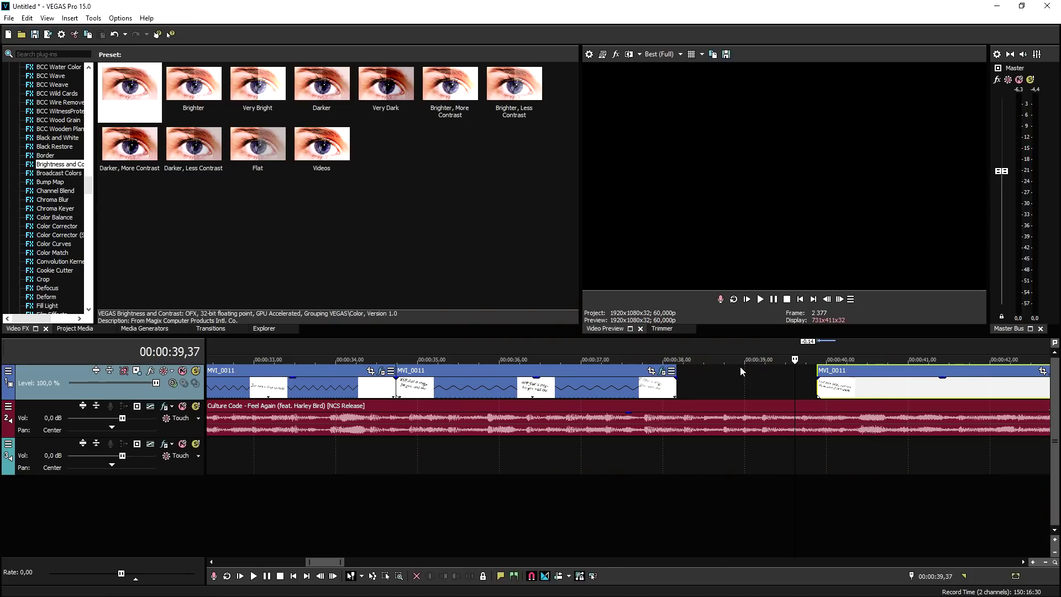
Fill the gap around 00:00:38,34 with a white Solid Color event and trim its end to 00:00:39,38.
left_click(710, 376)
left_click(133, 329)
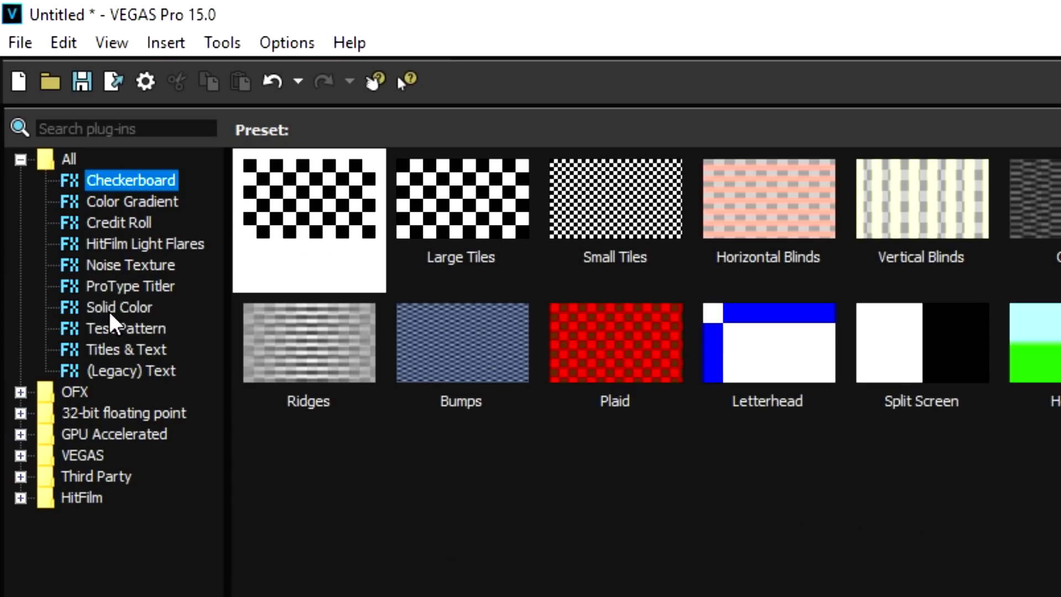
left_click(50, 128)
double_click(334, 237)
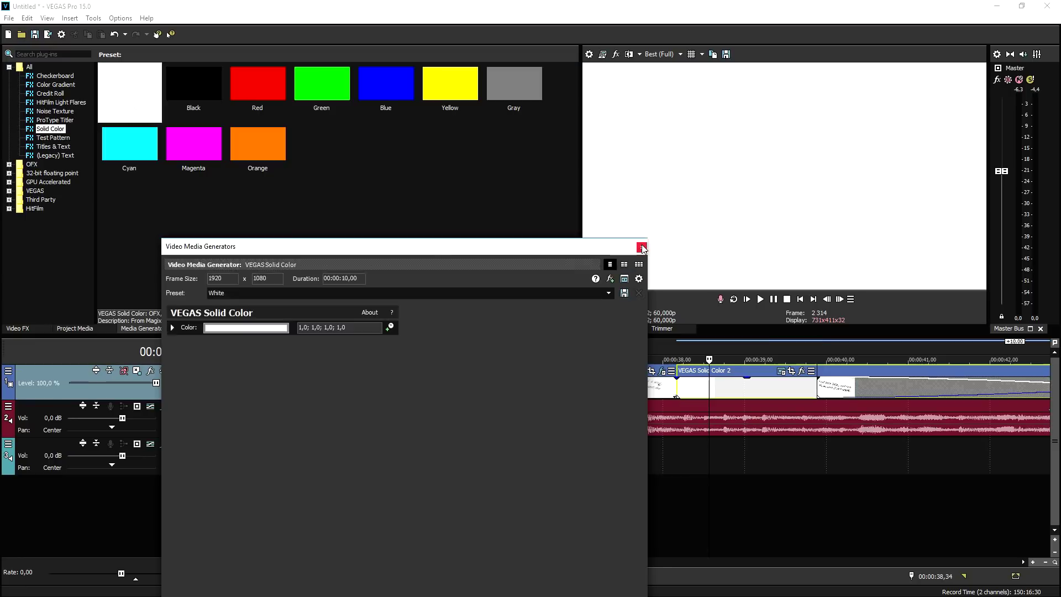
left_click(641, 247)
left_click(793, 388)
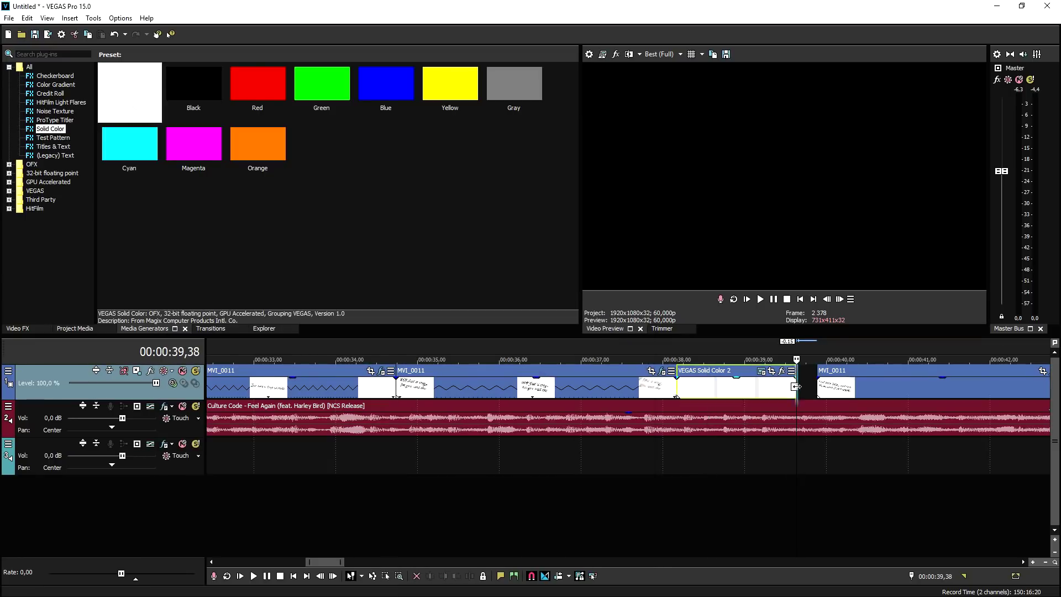
Play through the white section, split the following lyric clip, and stretch its first part after moving the remainder later.
left_click(639, 348)
key("space")
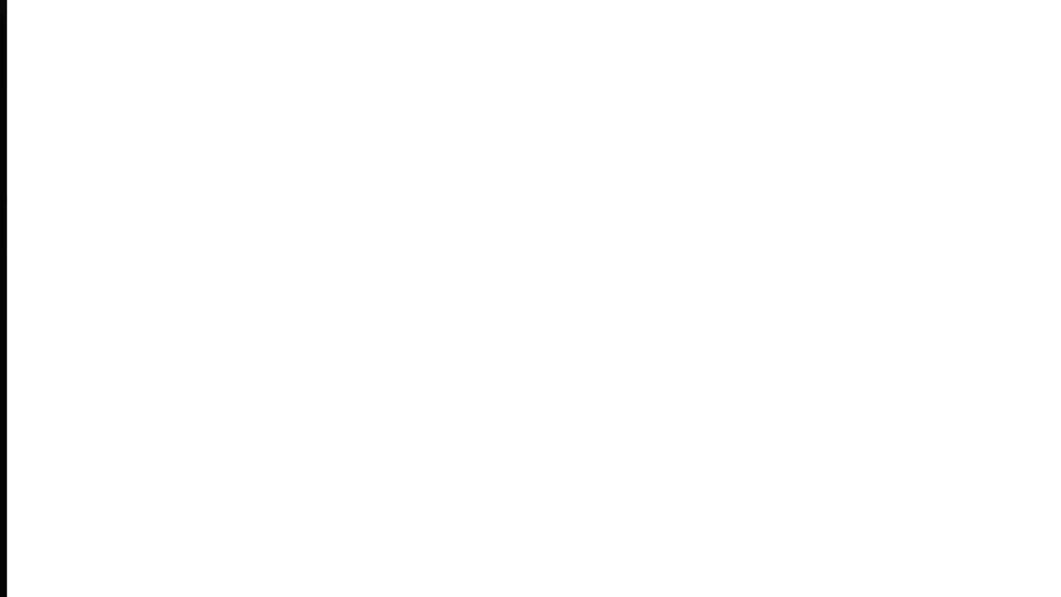
key("Return")
key("s")
scroll(754, 391, "down", 3)
left_click_drag(757, 387, 881, 388)
left_click_drag(626, 391, 844, 383)
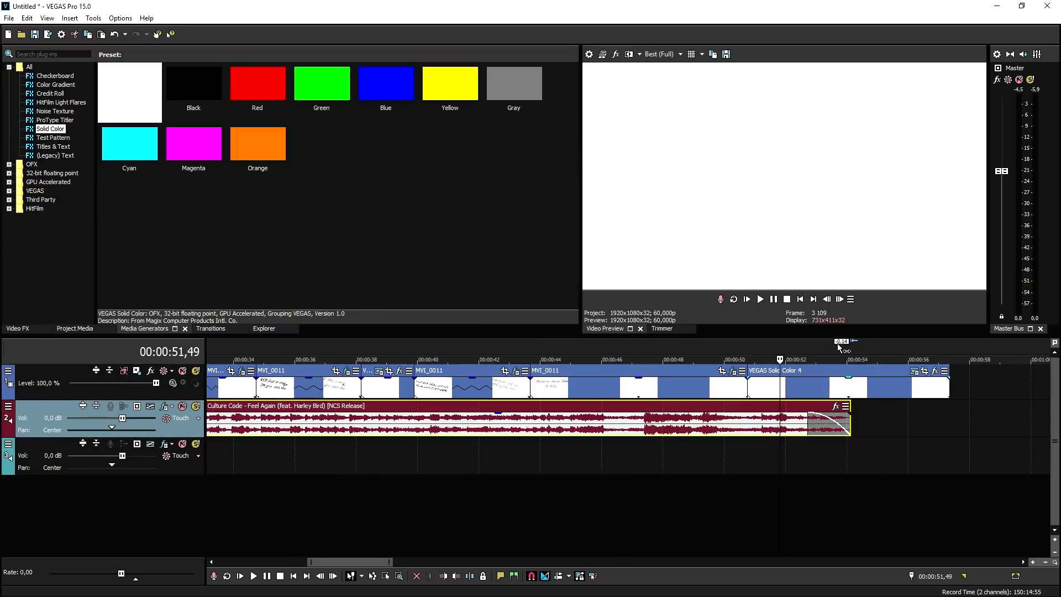
Cut the song at 00:00:53,55 and remove the excess end of the final white Solid Color event.
left_click(844, 350)
key("s")
left_click(864, 388)
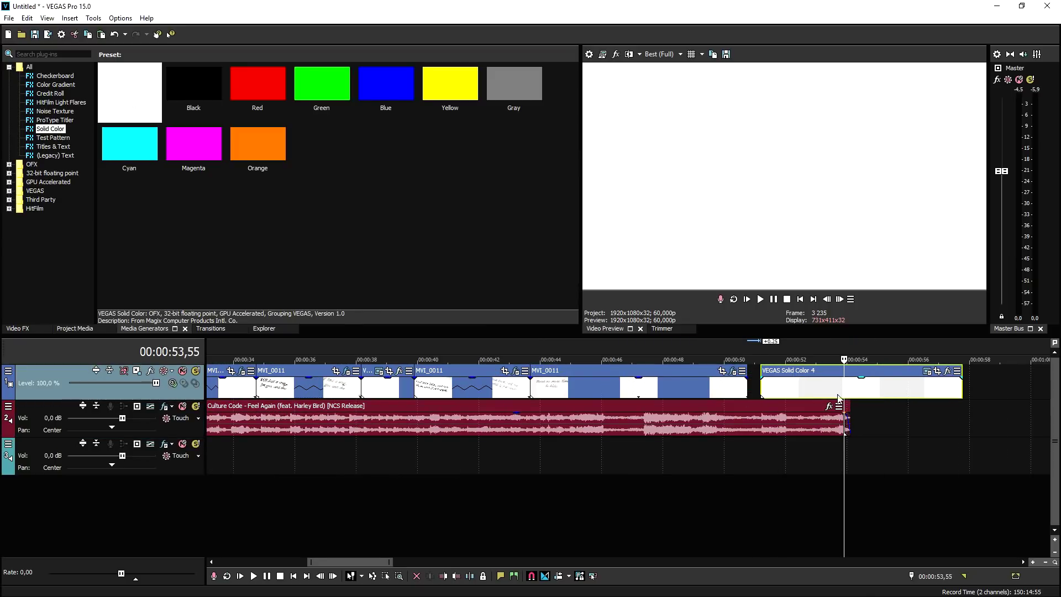
key("s")
mouse_move(869, 391)
left_mouse_down()
mouse_move(902, 389)
mouse_move(861, 387)
left_mouse_up()
key("Delete")
scroll(665, 363, "down", 2)
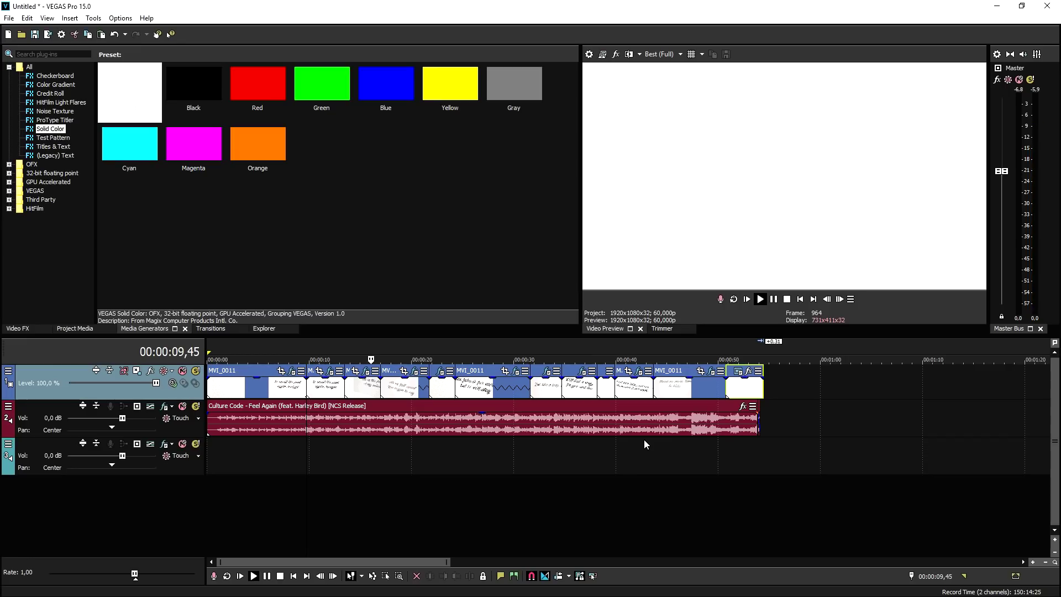
Select the time range of the whole edit from 00:00:00,00 to 00:00:54,17.
scroll(789, 358, "up", 4)
scroll(798, 357, "down", 4)
left_click(759, 351)
scroll(647, 351, "up", 6)
left_click_drag(650, 351, 206, 352)
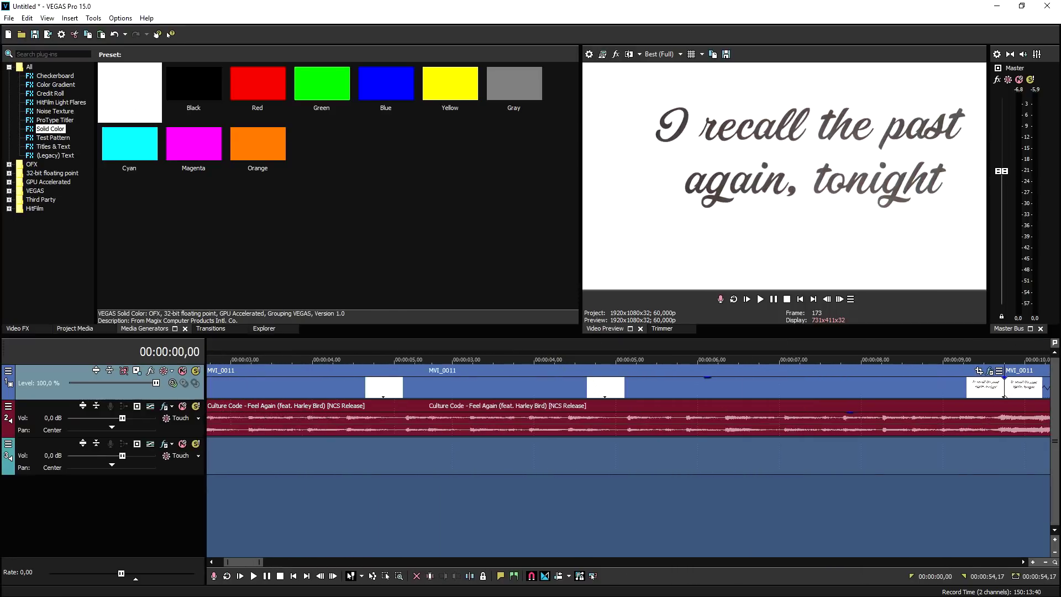
scroll(529, 370, "down", 6)
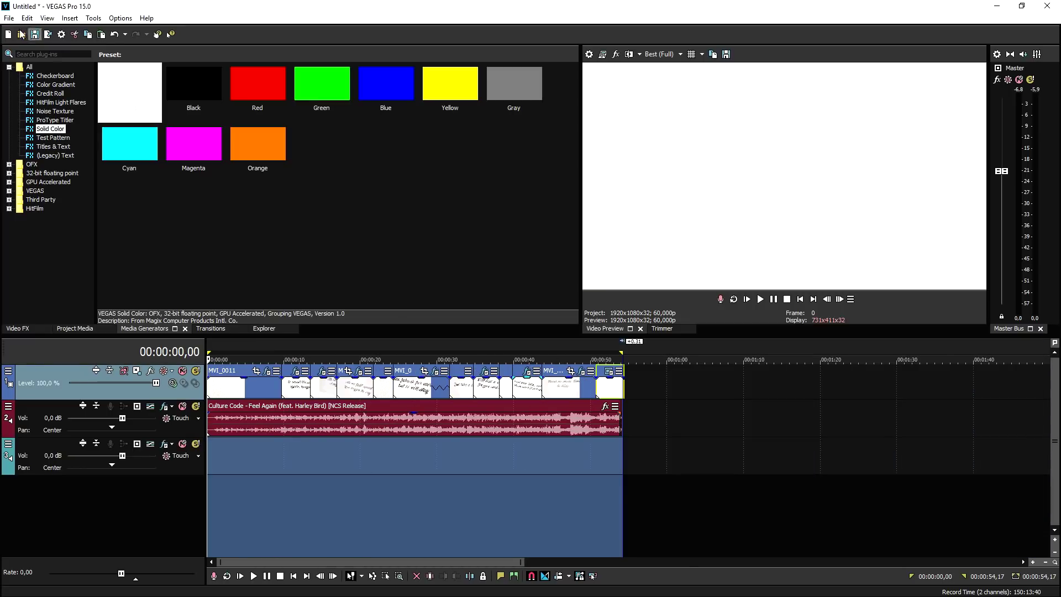
Bring the rendered video Official clip into the timeline at 00:00:00,00 in place of the edited clips.
left_click(20, 35)
left_click(550, 244)
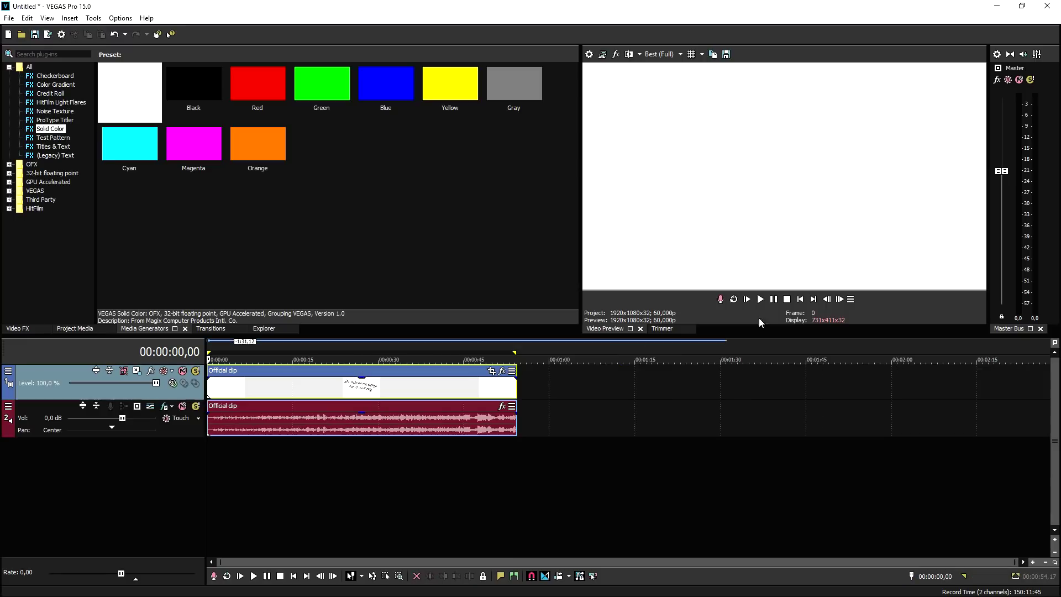
scroll(349, 396, "up", 4)
Set the Official clip video event to Disable resample in its properties.
right_click(349, 396)
left_click(308, 383)
left_click(308, 387)
right_click(317, 387)
left_click(422, 580)
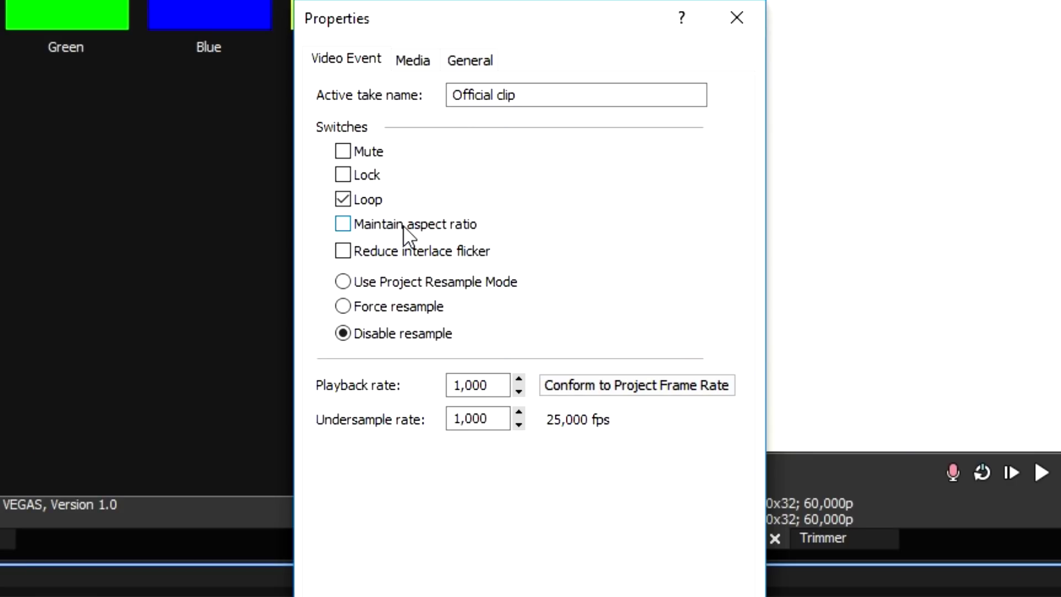
left_click(555, 416)
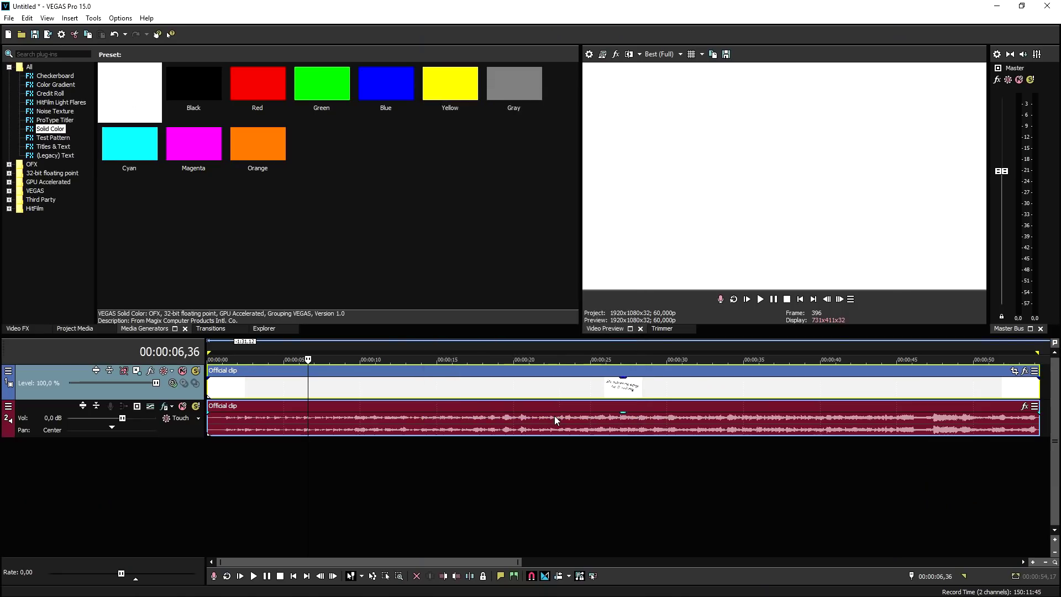
Apply the Invert video effect to the Official clip and preview it up to 00:00:10,42.
left_click(385, 395)
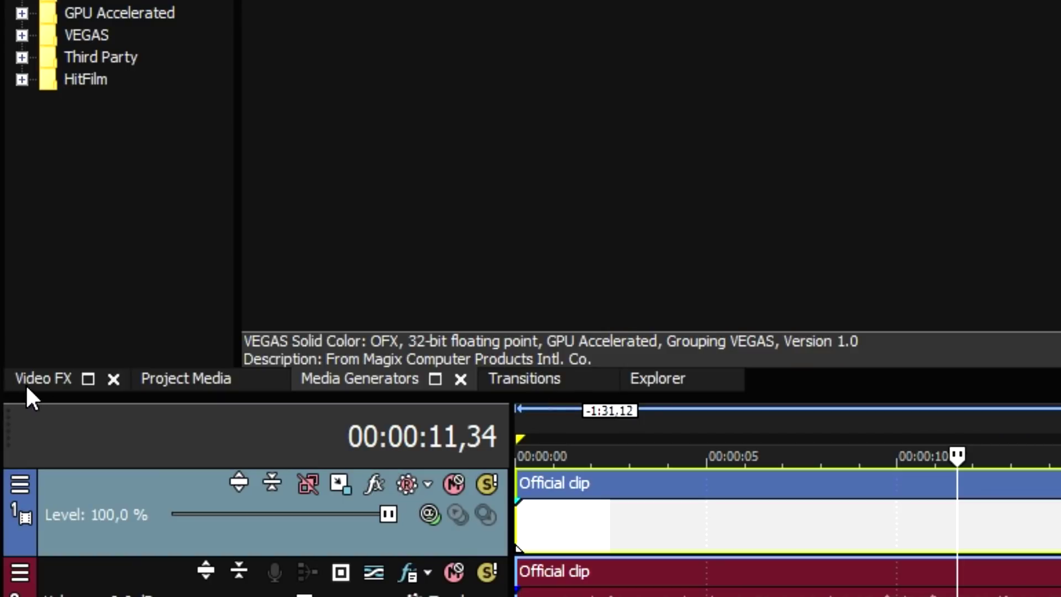
left_click(16, 330)
scroll(49, 224, "down", 5)
scroll(117, 365, "down", 3)
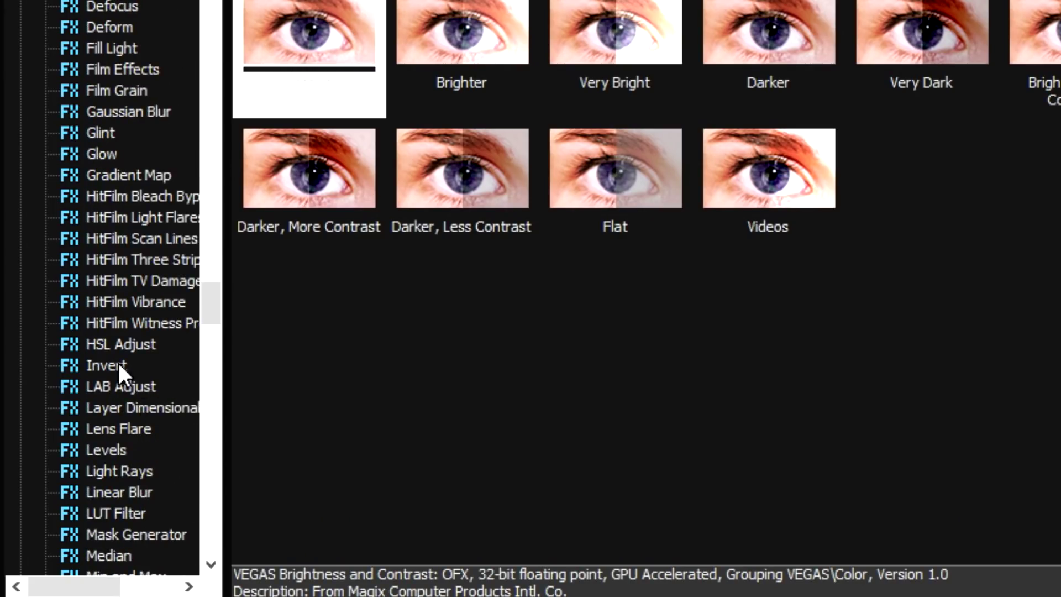
left_click(120, 365)
left_click_drag(129, 86, 570, 349)
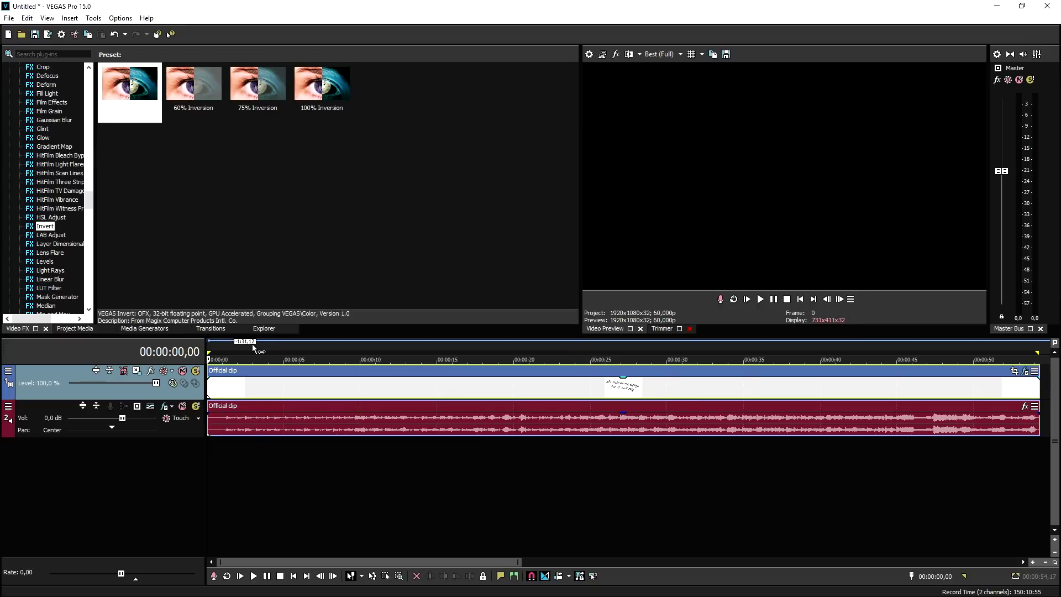
left_click(252, 344)
left_click(281, 346)
left_click(340, 342)
left_click(370, 344)
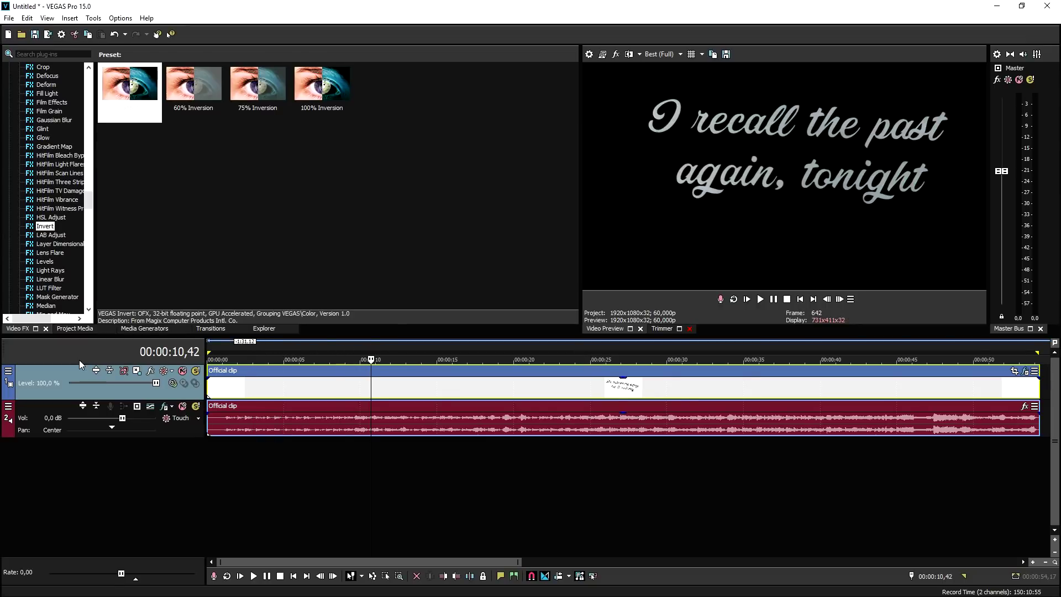
Find the Brightness and Contrast effect among the video effects and list its presets.
scroll(47, 192, "up", 6)
left_click(58, 111)
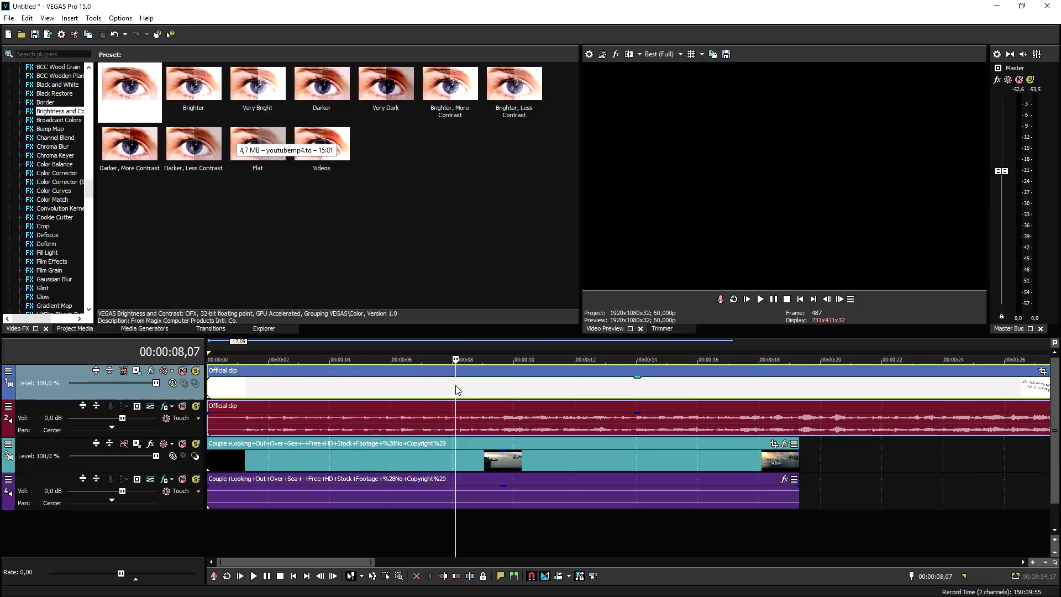
Place the cursor at 00:00:09,50 and set the Official clip video track's compositing mode to Screen over the sea stock footage.
left_click(494, 390)
left_click(508, 390)
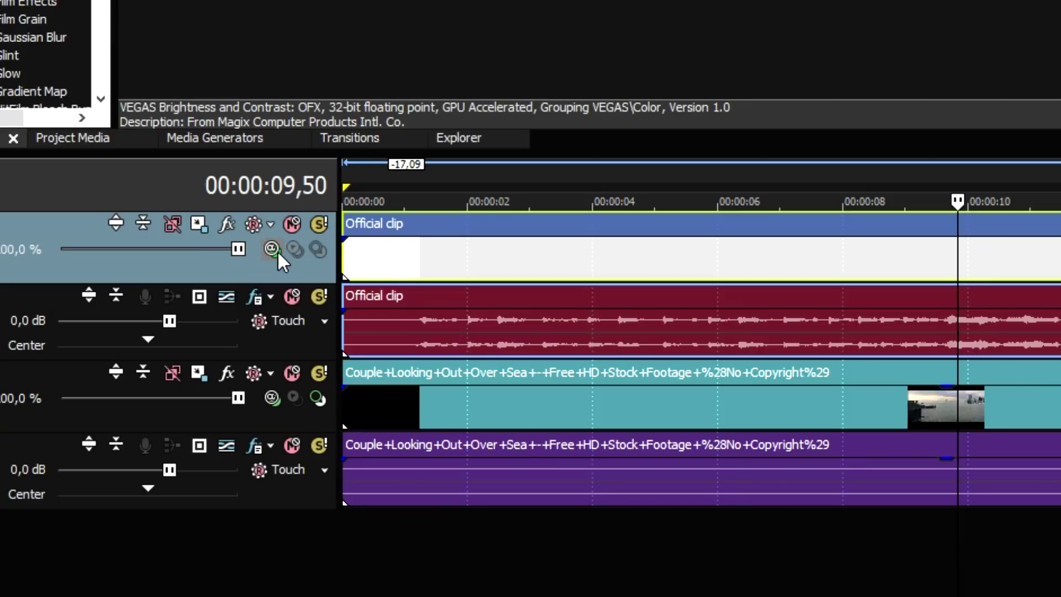
left_click(174, 383)
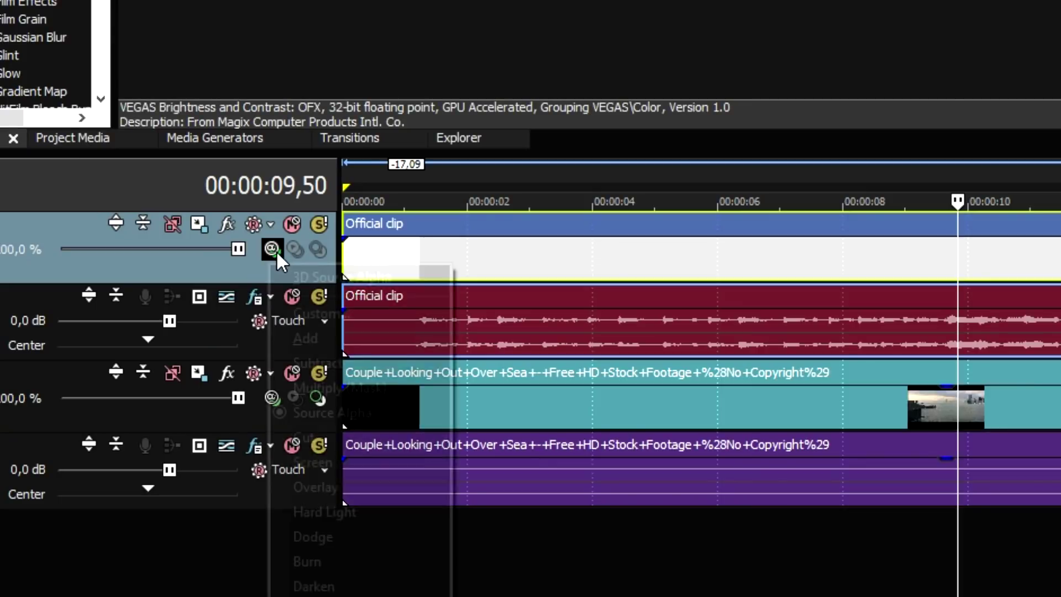
left_click(325, 465)
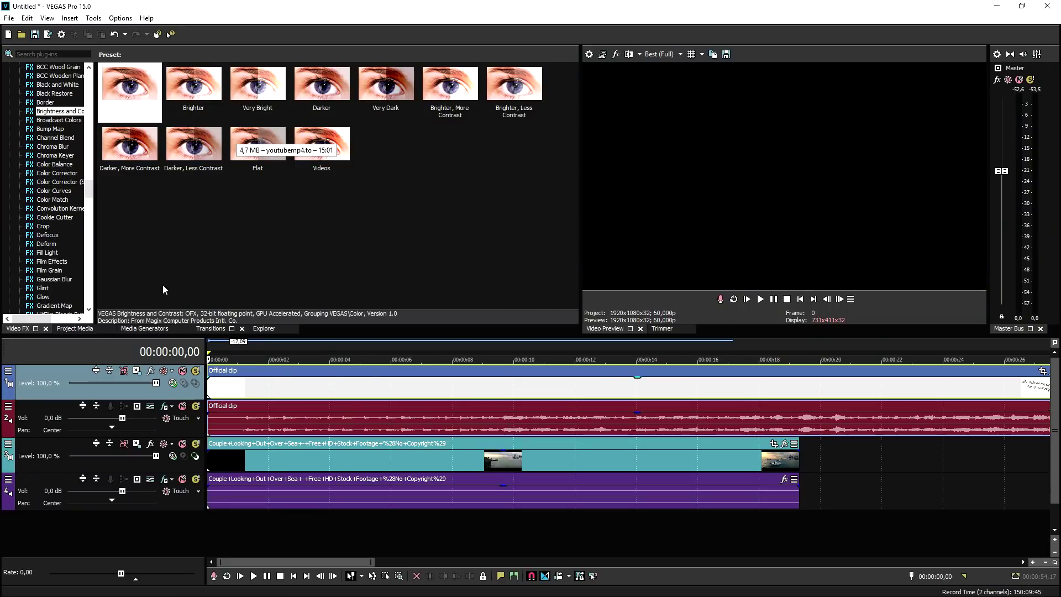
Apply the Videos preset of Brightness and Contrast twice to the Official clip video event, closing the effect settings each time.
left_click_drag(321, 145, 490, 396)
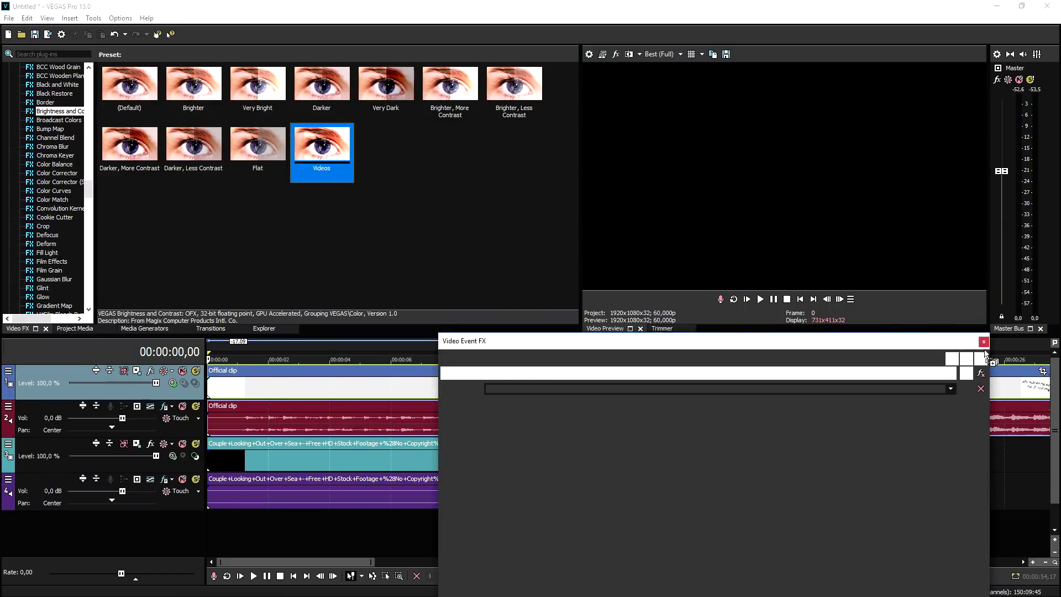
left_click(983, 341)
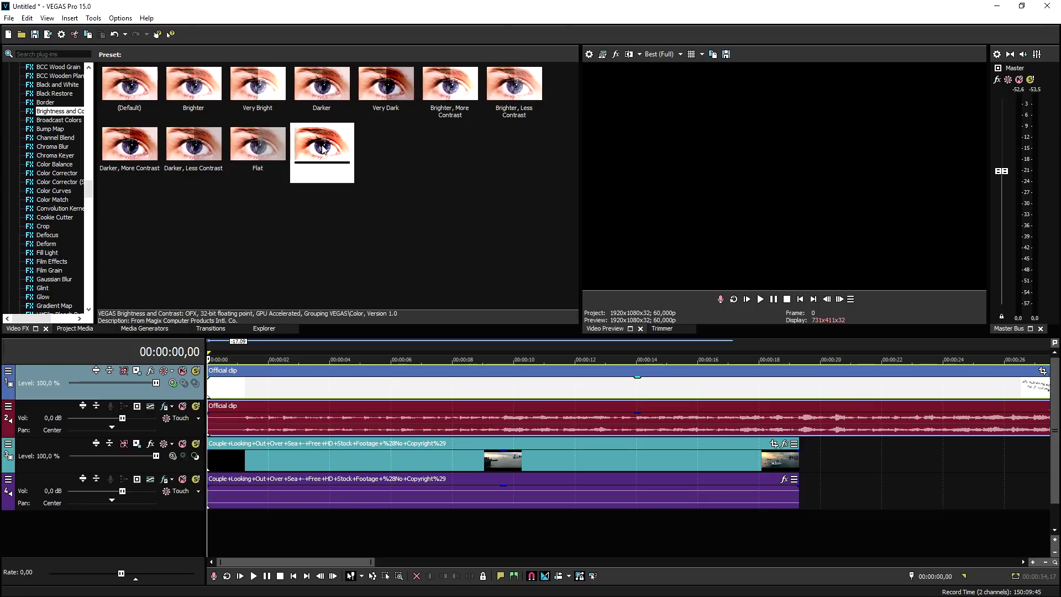
left_click_drag(323, 149, 512, 386)
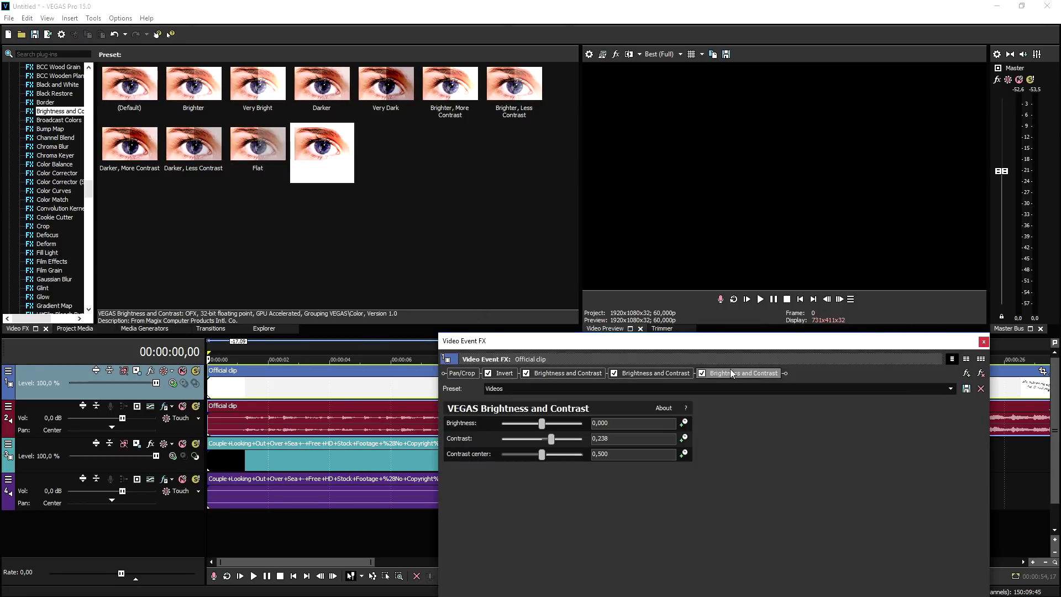
left_click(983, 342)
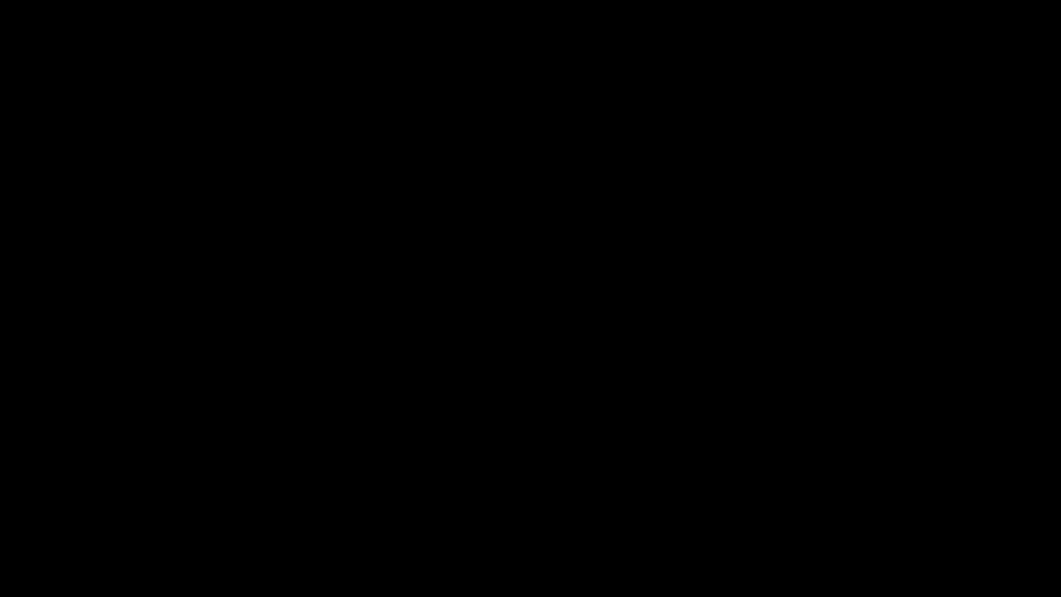